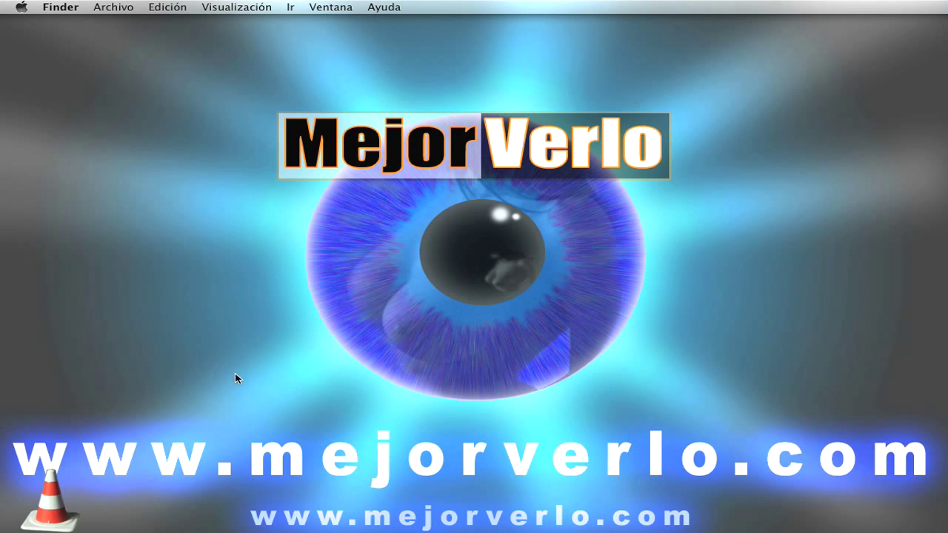
Open the TEMPORAL folder and open cocacola.jpg with Adobe Photoshop CS3.
double_click(43, 516)
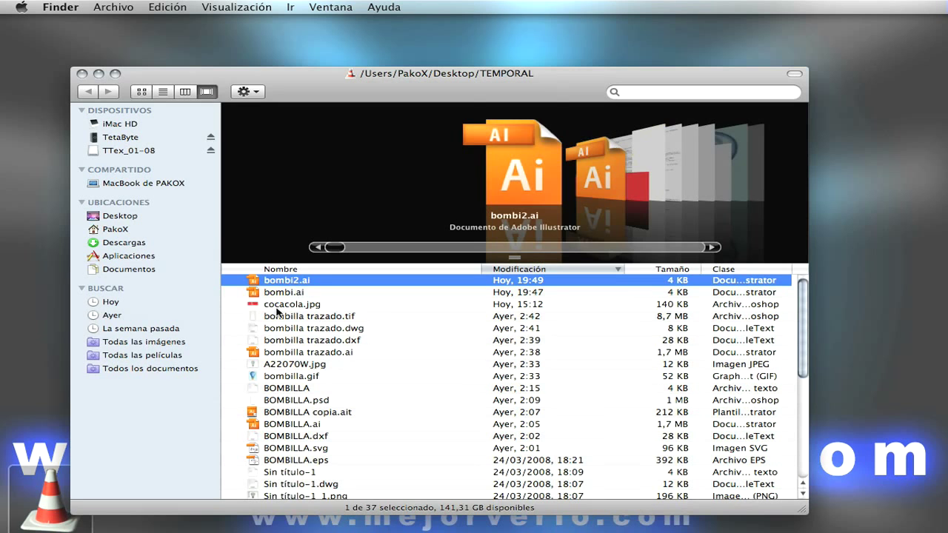
right_click(282, 307)
mouse_move(377, 323)
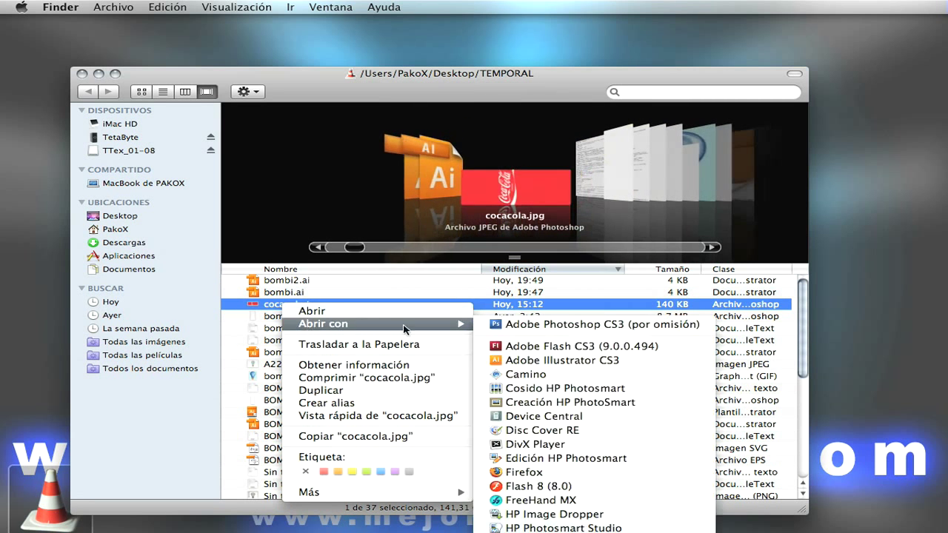
click(544, 325)
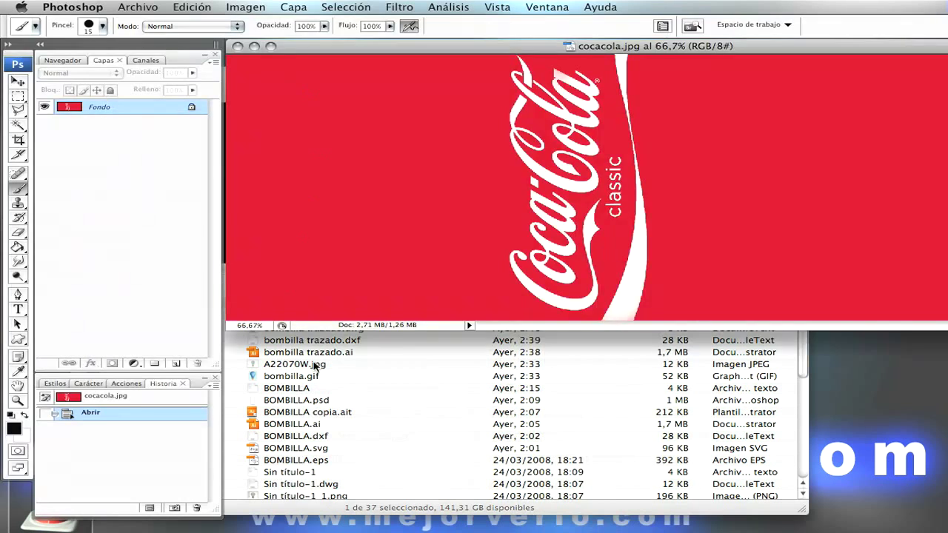
Close the Finder window behind Photoshop.
click(391, 506)
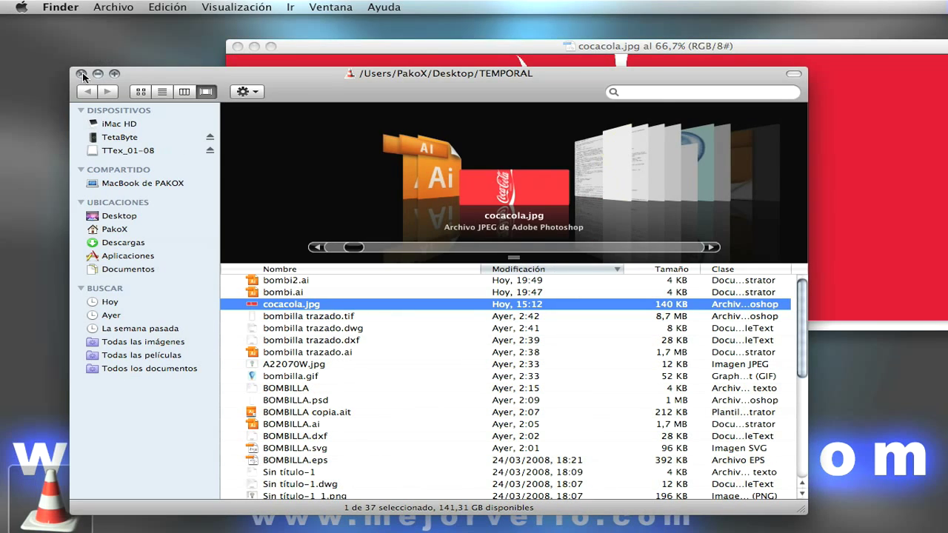
click(81, 76)
click(368, 49)
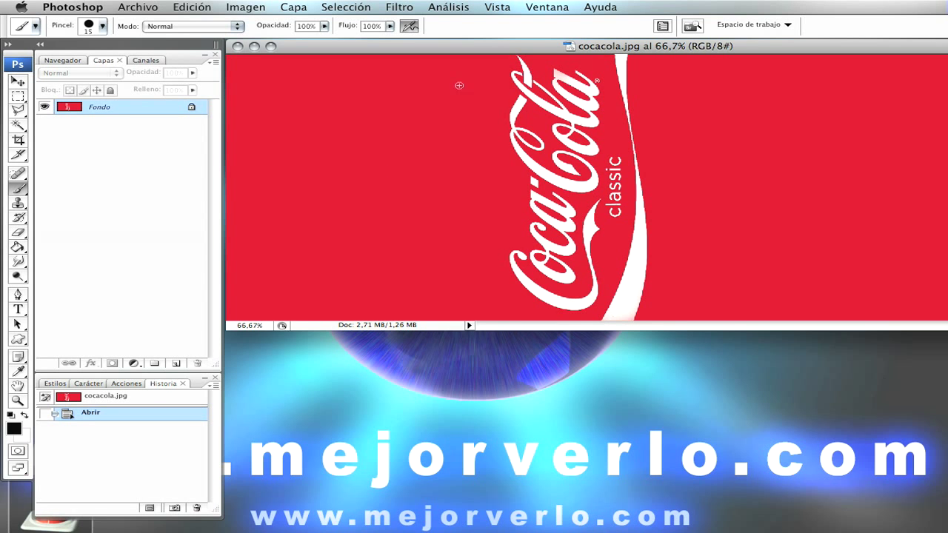
Resize the document window and add a new empty layer Capa 1 above Fondo.
drag(931, 334, 939, 391)
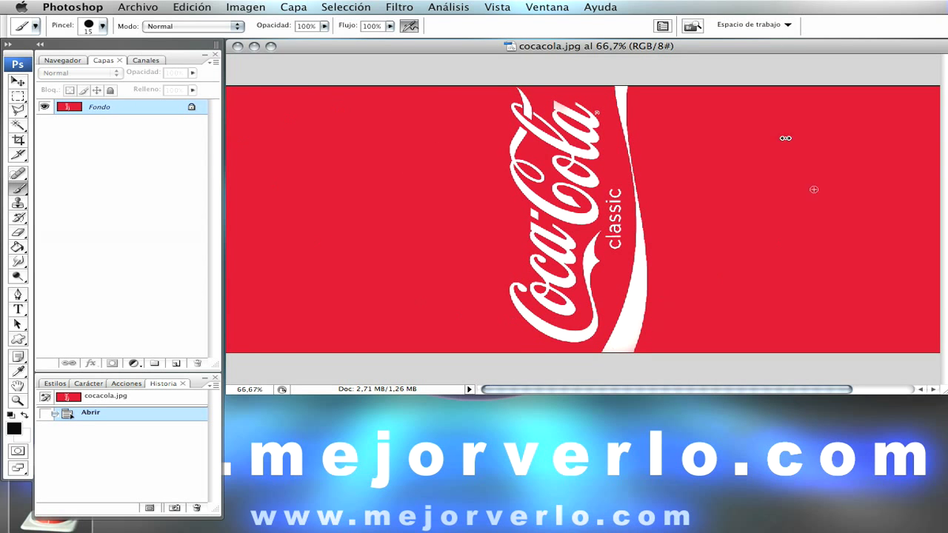
click(176, 363)
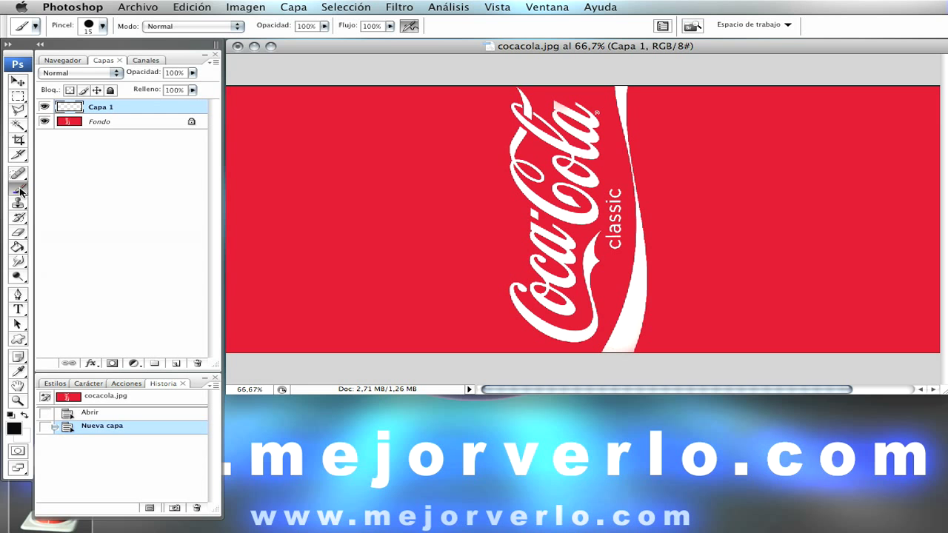
click(19, 192)
Brush a black drop-shaped dab on Capa 1, toggling Fondo off and on to check it.
click(20, 192)
drag(383, 160, 385, 161)
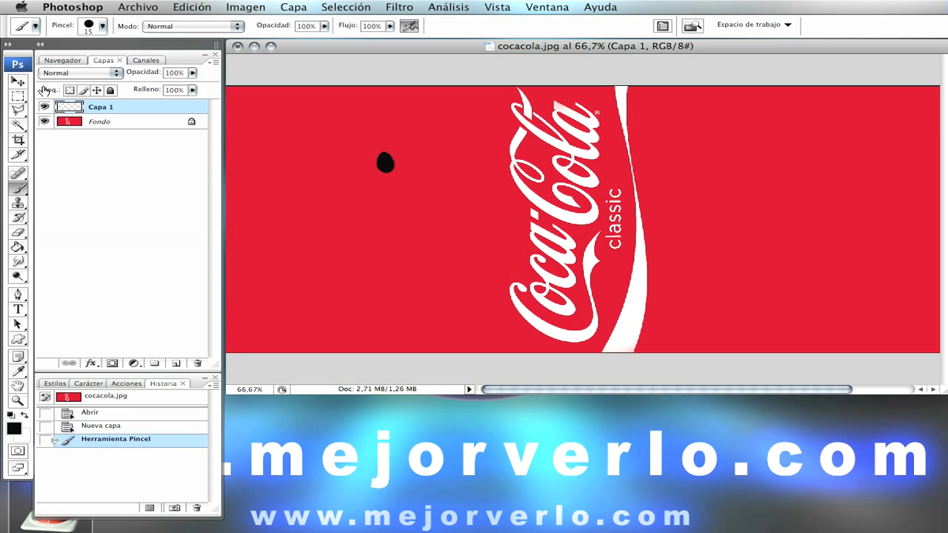
click(44, 122)
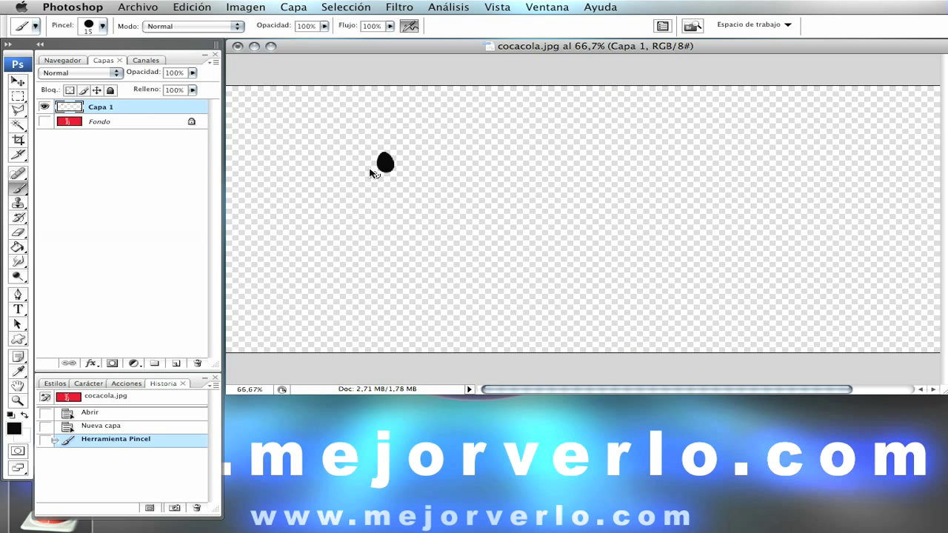
click(44, 122)
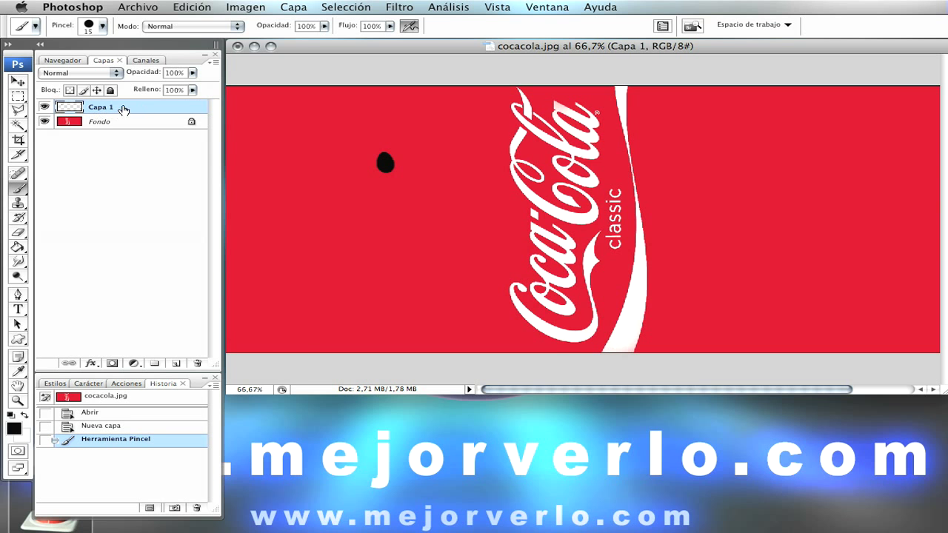
right_click(127, 109)
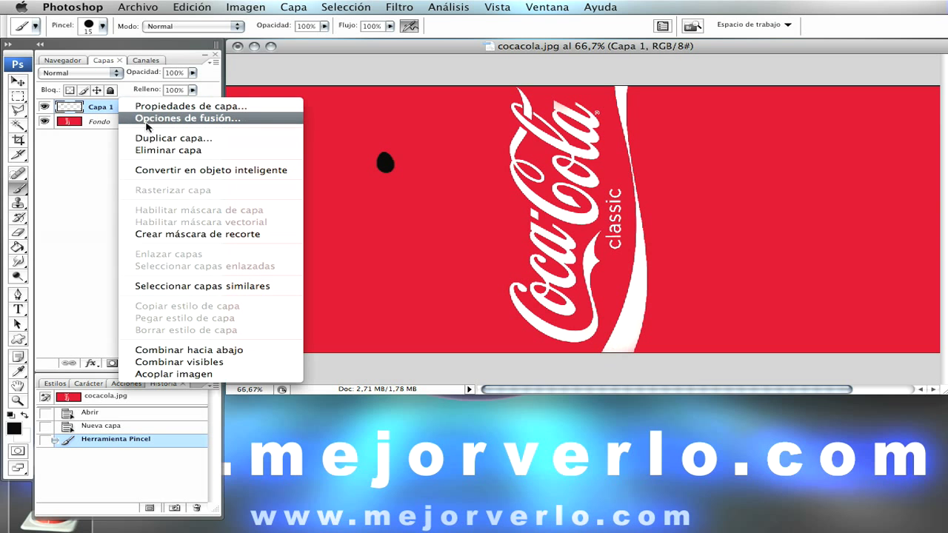
In Capa 1's blending options, set fill opacity to 0% and enable Sombra paralela.
click(164, 118)
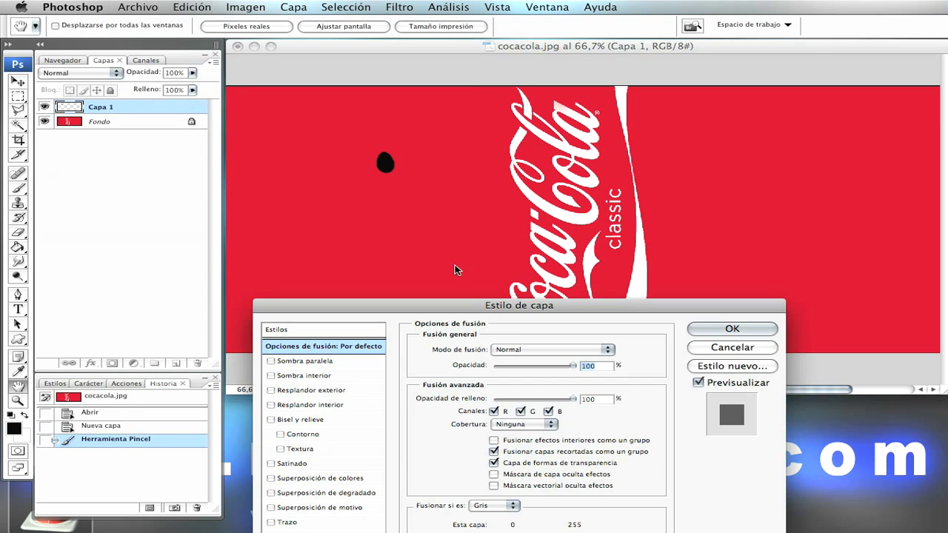
mouse_move(426, 269)
mouse_down()
mouse_move(541, 178)
mouse_move(546, 231)
mouse_up()
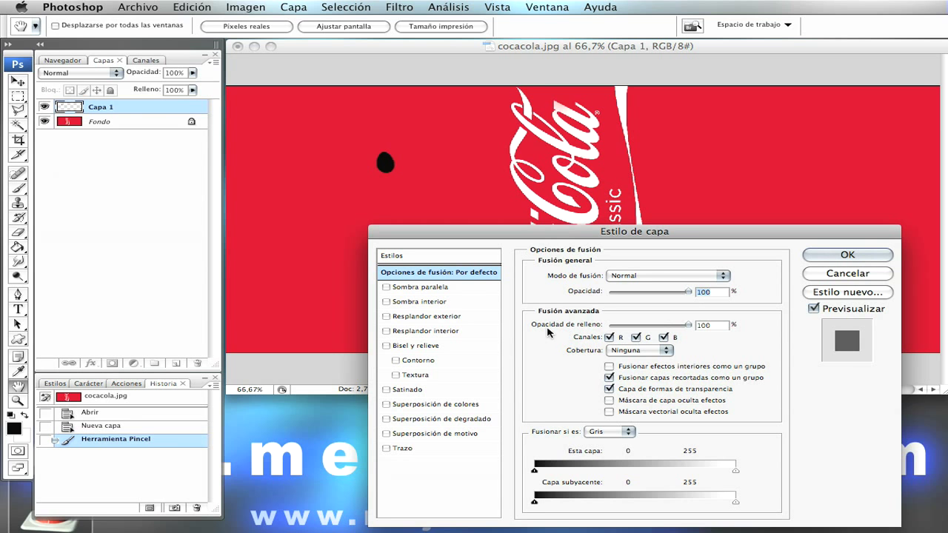
drag(688, 325, 592, 331)
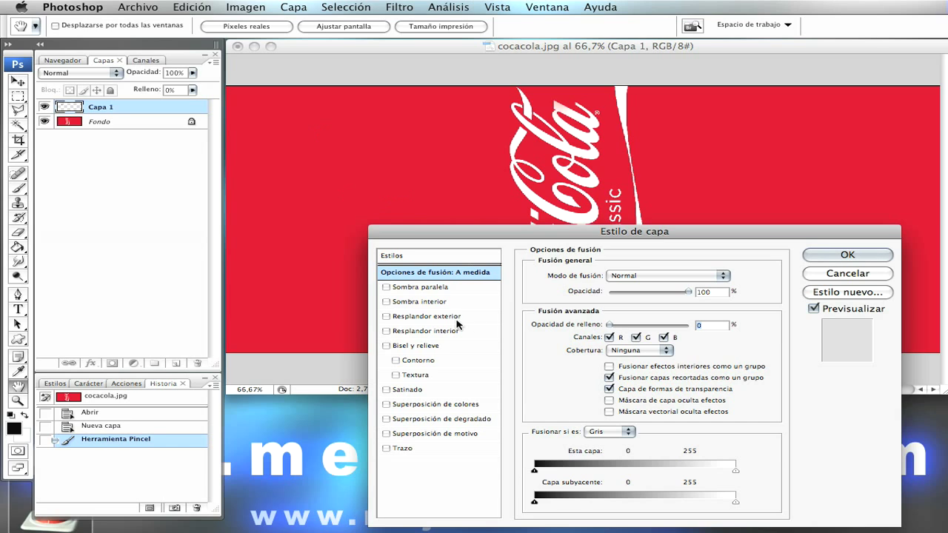
click(387, 288)
click(411, 288)
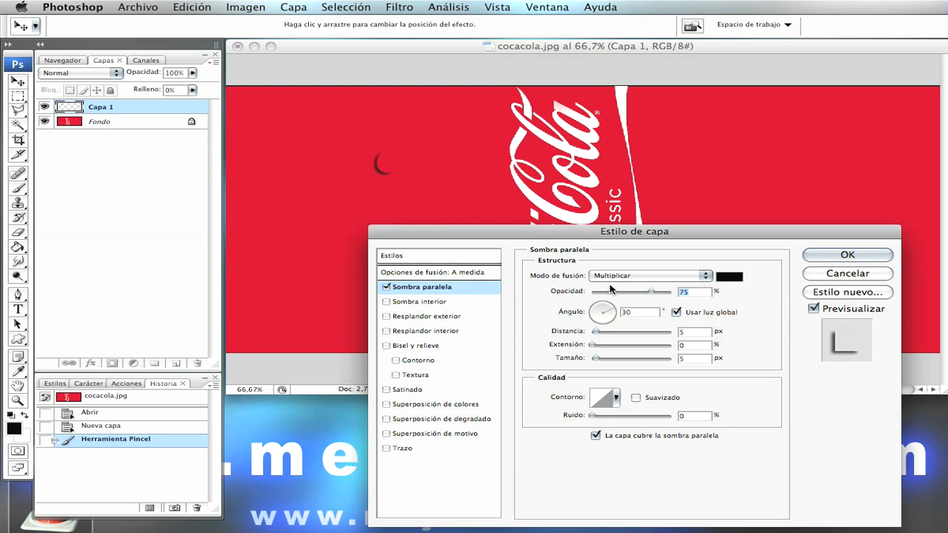
Set the drop shadow to 96% opacity, 1 px distance, 1 px size and 90° angle.
drag(652, 292, 665, 293)
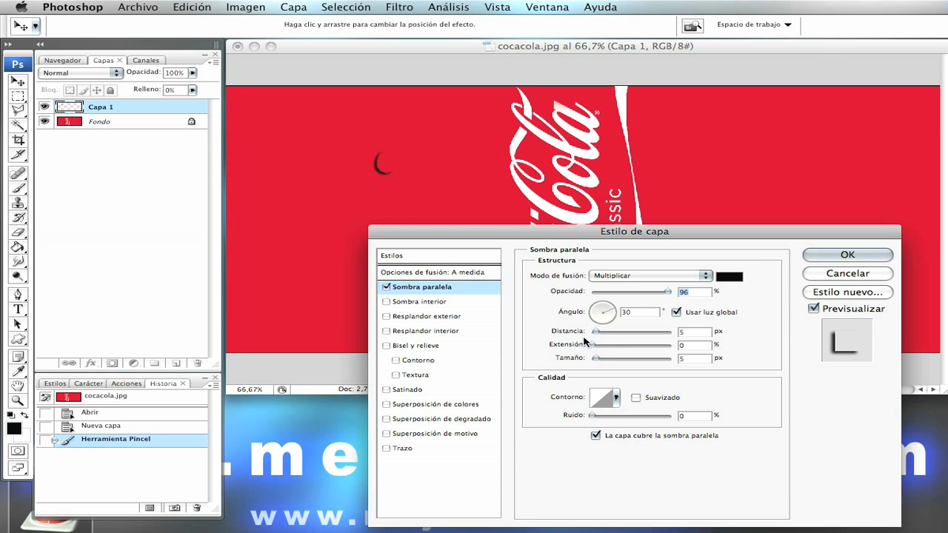
double_click(685, 332)
text(1)
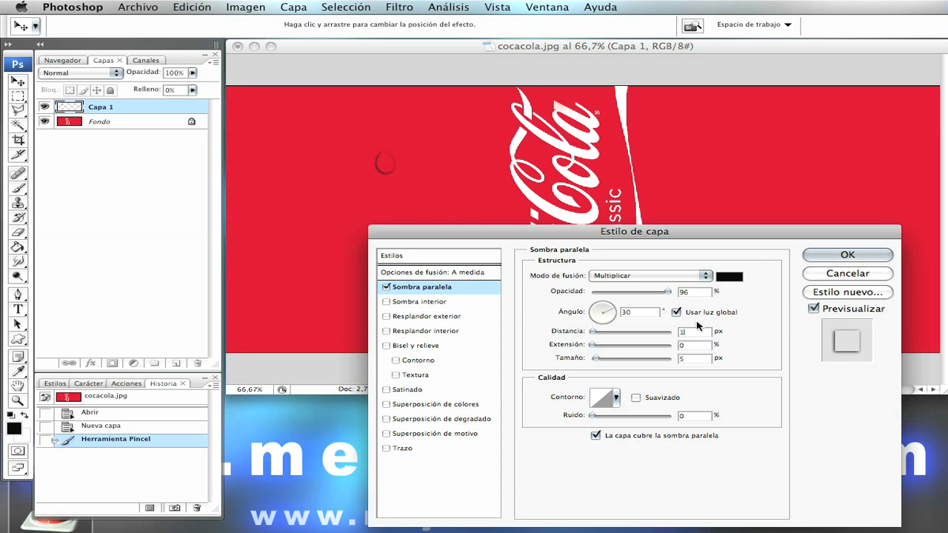
key(Tab)
text(1)
click(603, 306)
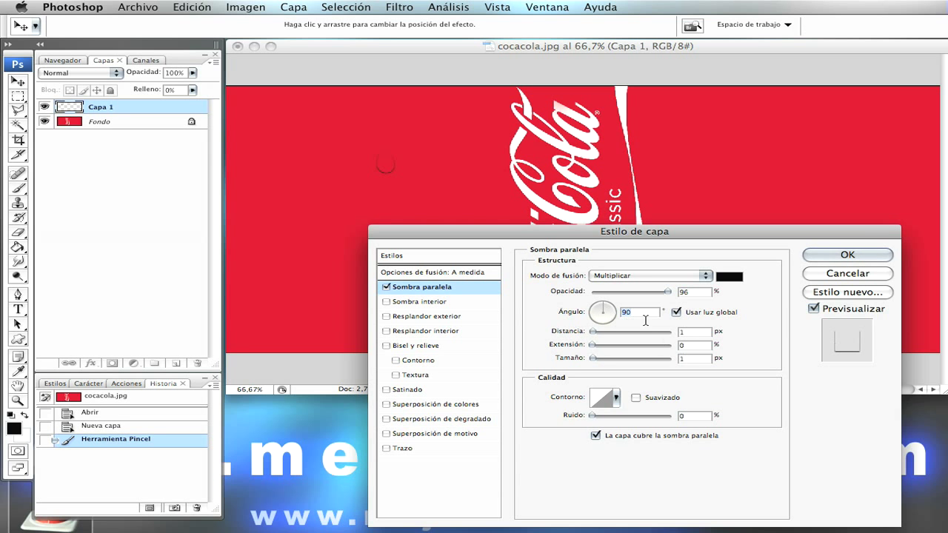
Enable Sombra interior in Subexponer color mode at 46% opacity, 10 px distance and 10 px size.
click(387, 302)
click(408, 304)
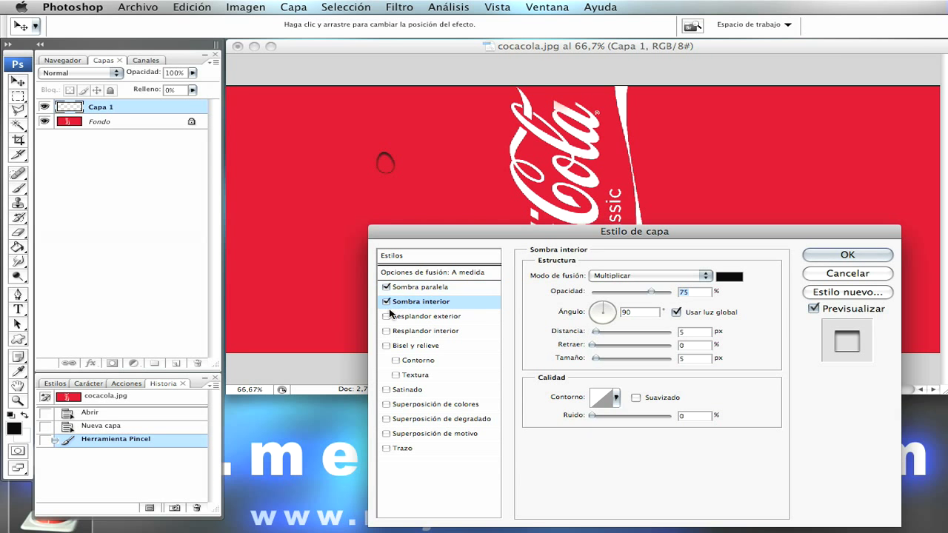
click(666, 277)
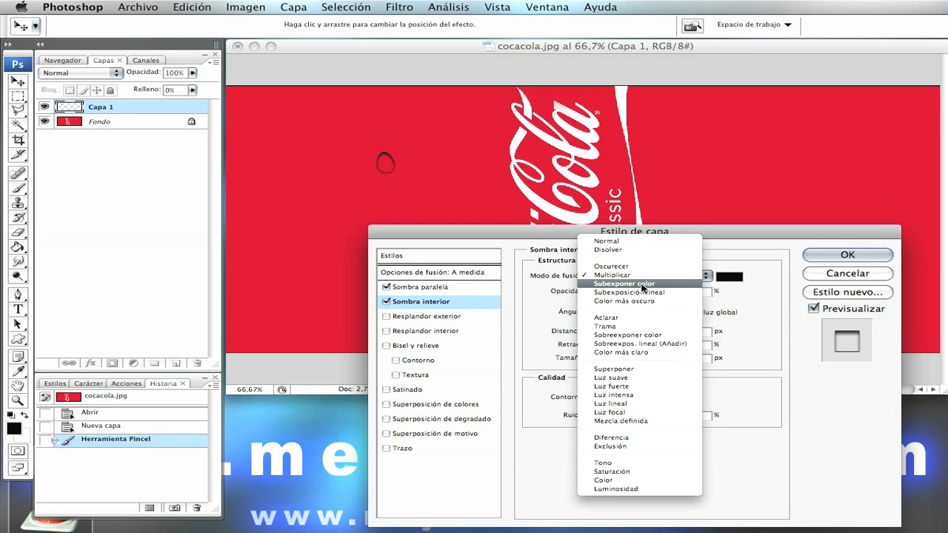
click(643, 285)
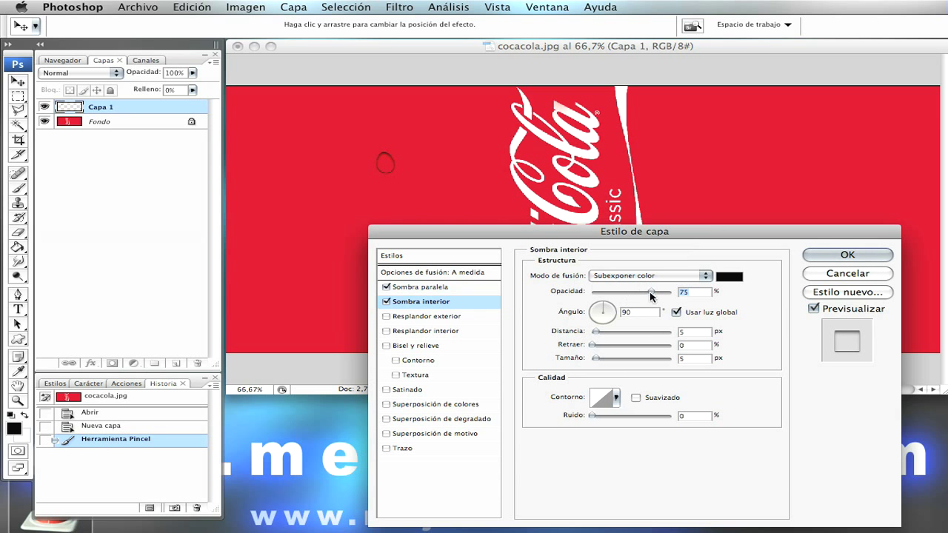
drag(650, 293, 629, 291)
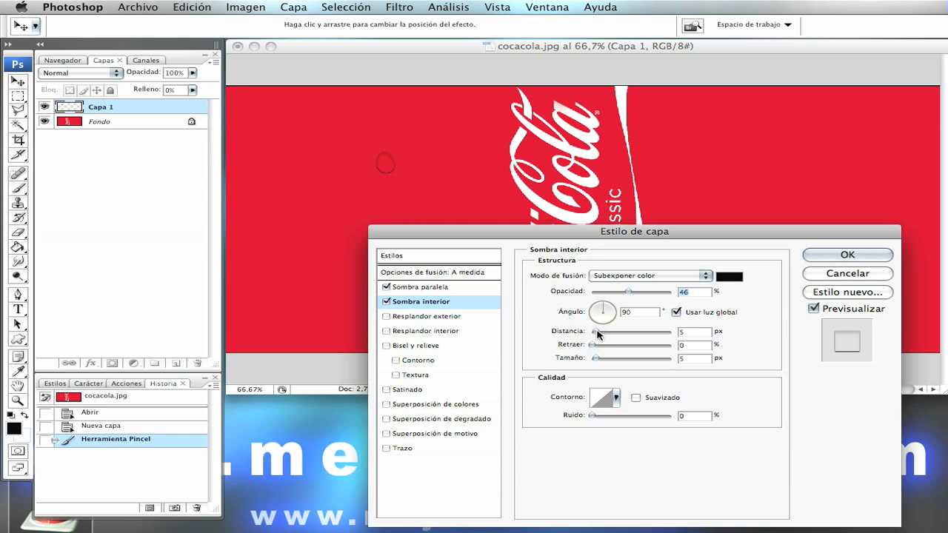
mouse_move(600, 333)
mouse_down()
mouse_move(611, 363)
mouse_move(602, 361)
mouse_up()
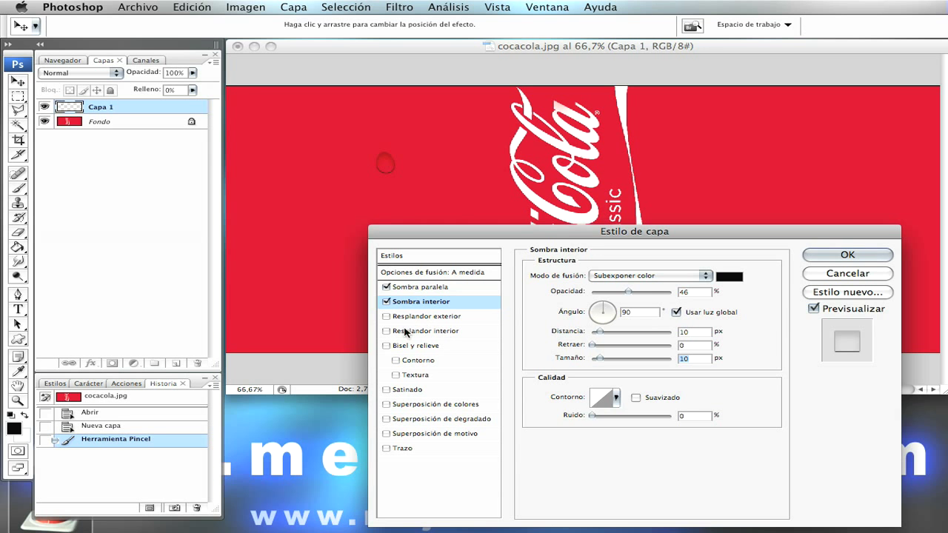
Add a black Resplandor interior in Superponer mode at about 30% opacity.
click(397, 334)
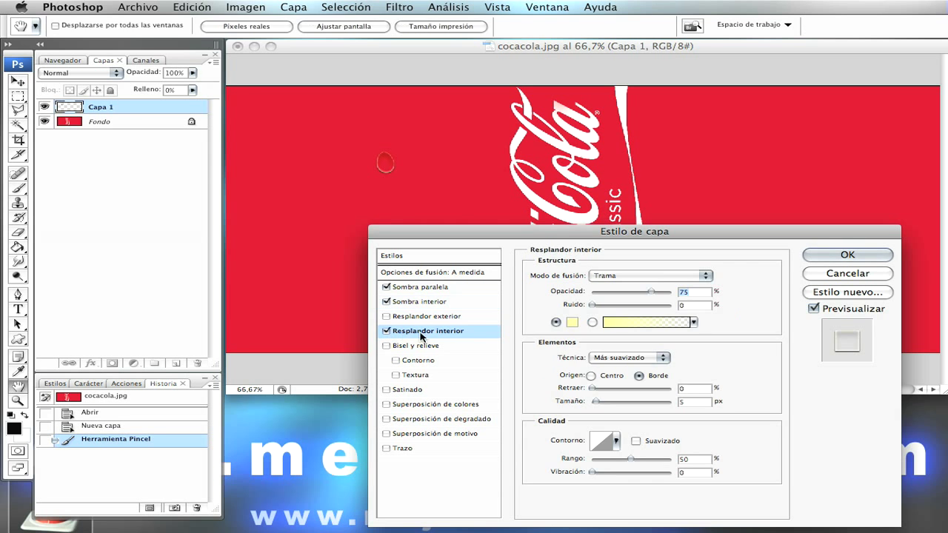
click(572, 323)
drag(466, 504, 647, 192)
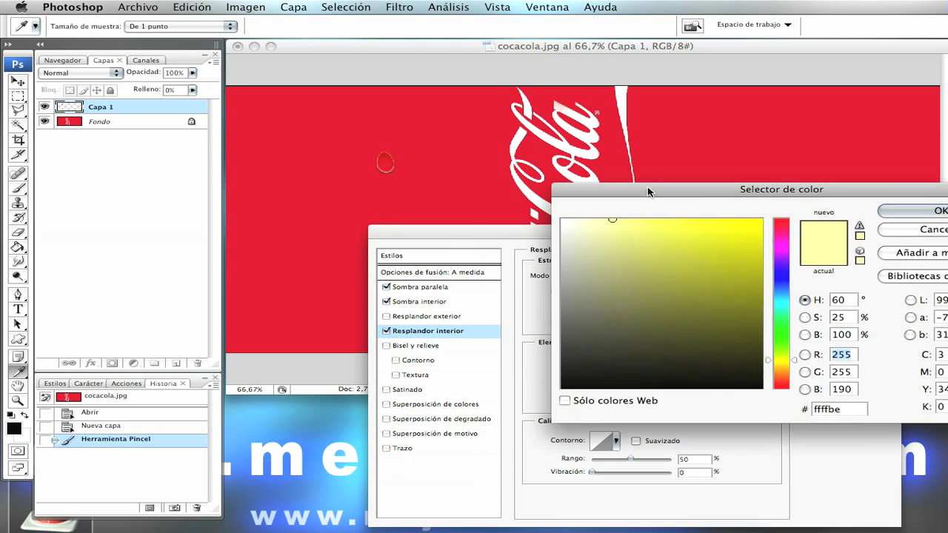
drag(610, 217, 614, 388)
click(913, 211)
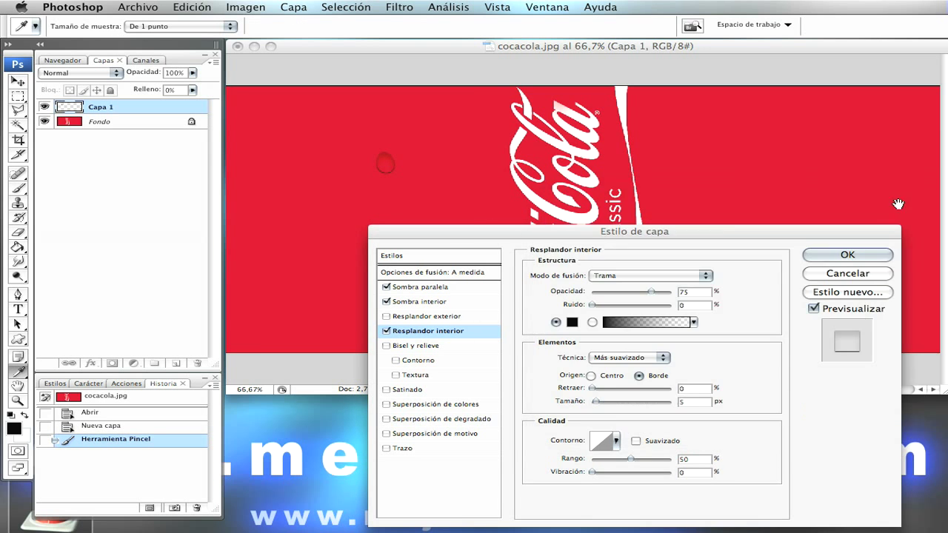
click(696, 276)
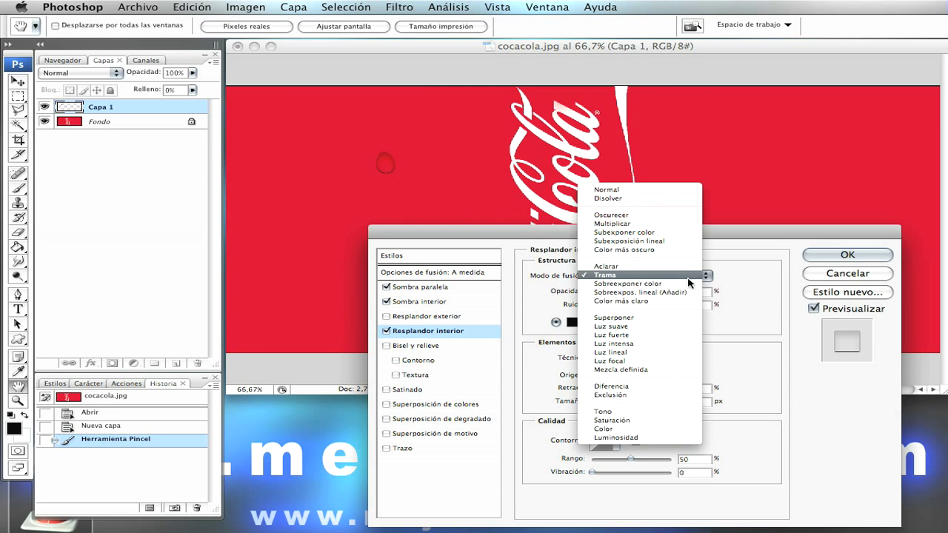
click(656, 317)
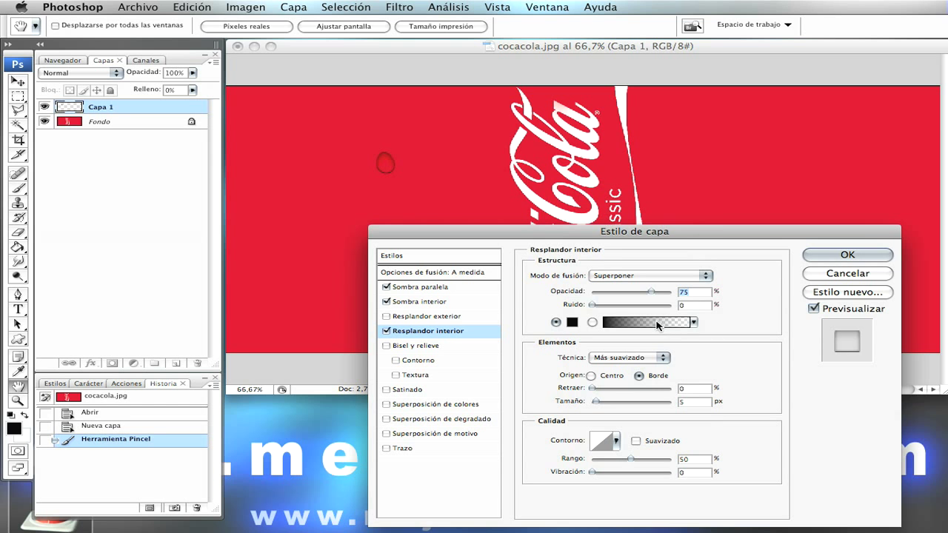
mouse_move(650, 292)
mouse_down()
mouse_move(607, 295)
mouse_move(628, 298)
mouse_move(615, 294)
mouse_up()
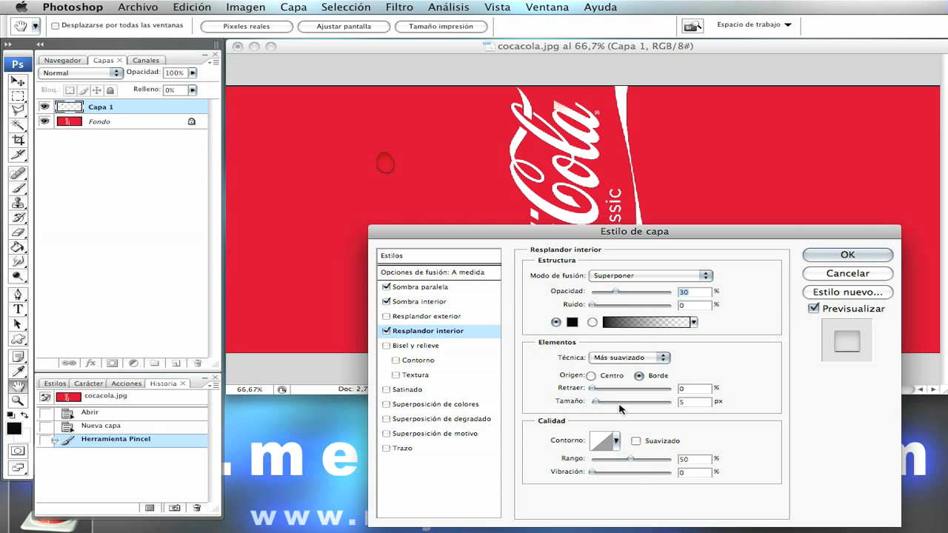
click(400, 347)
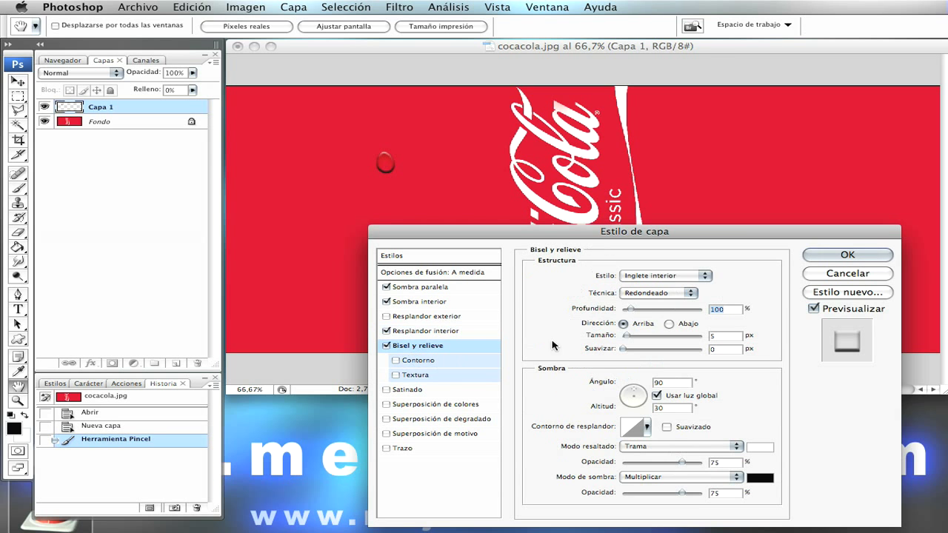
Set Bisel y relieve to Inglete interior, Cincel duro, 251% depth, 15 px size, 15 px soften.
click(701, 278)
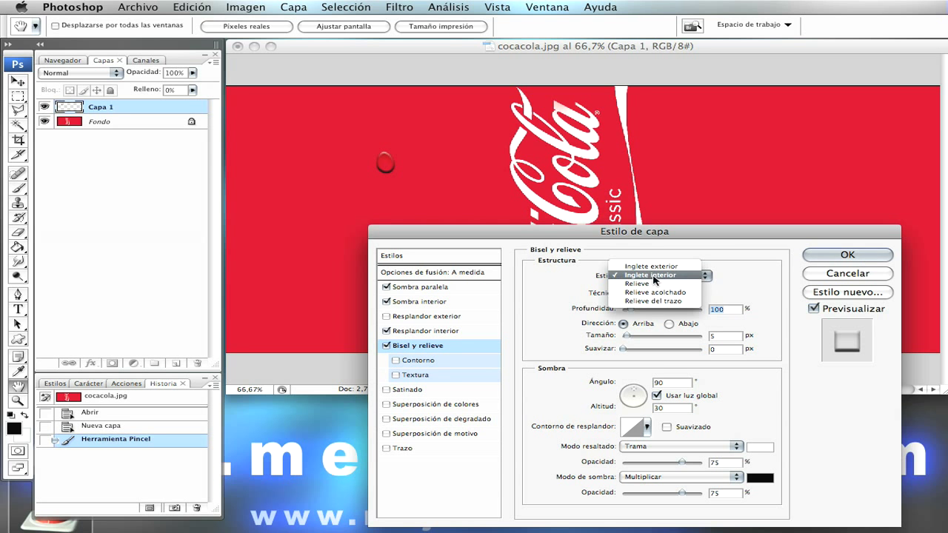
click(674, 277)
click(684, 295)
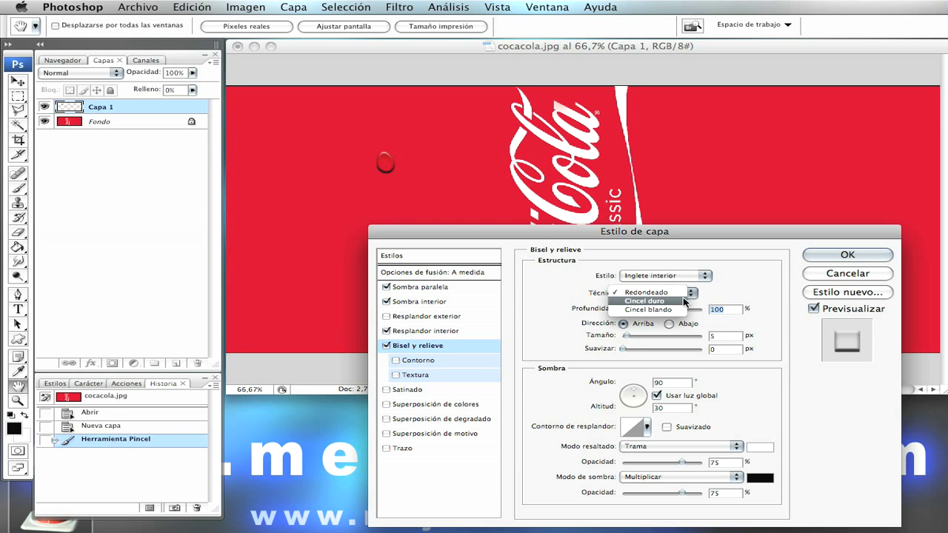
click(666, 303)
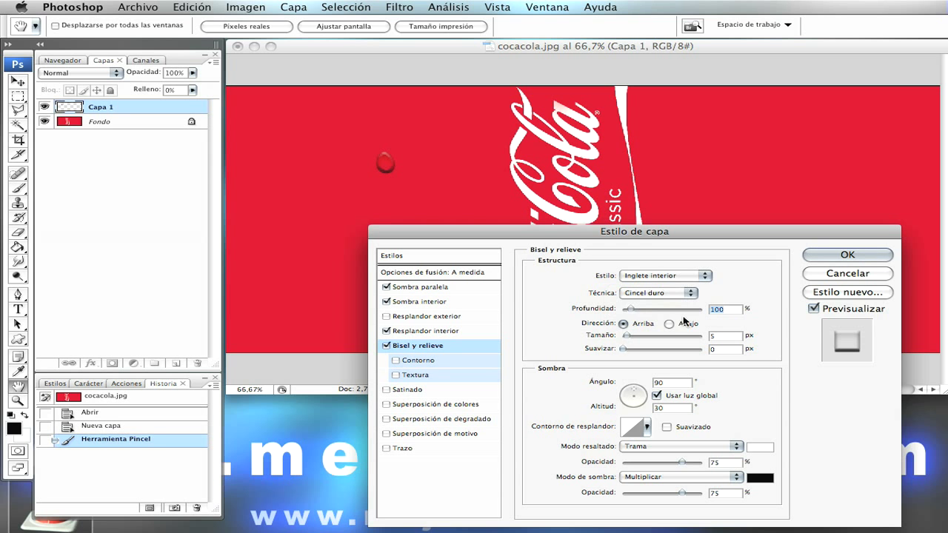
drag(629, 309, 639, 309)
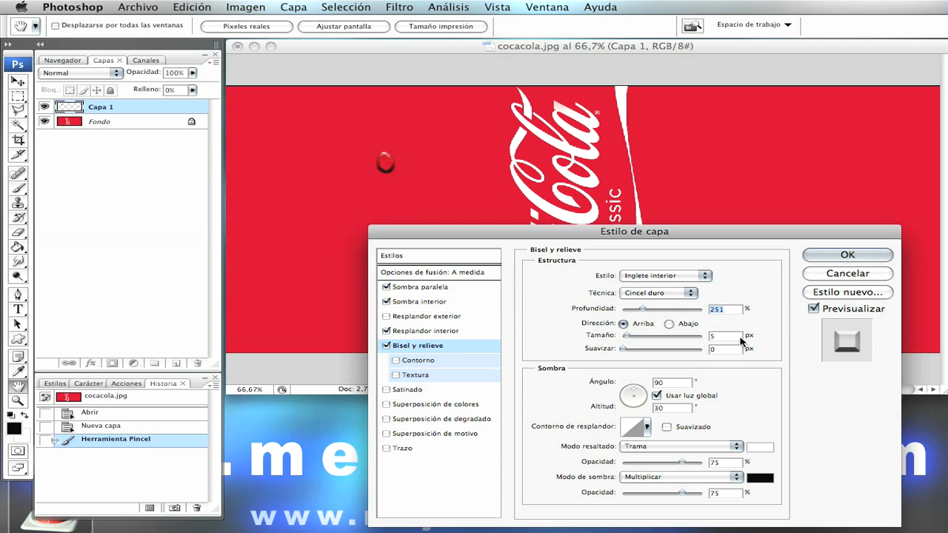
key(Tab)
text(15)
key(Tab)
text(15)
key(Tab)
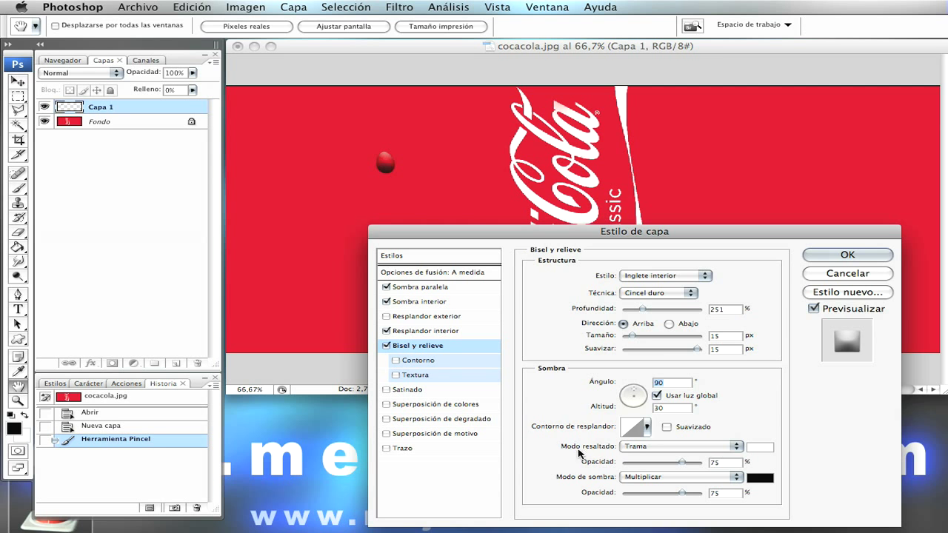
Set the bevel highlight colour to light grey e9e9e9 and the shadow colour to a light tone.
click(762, 448)
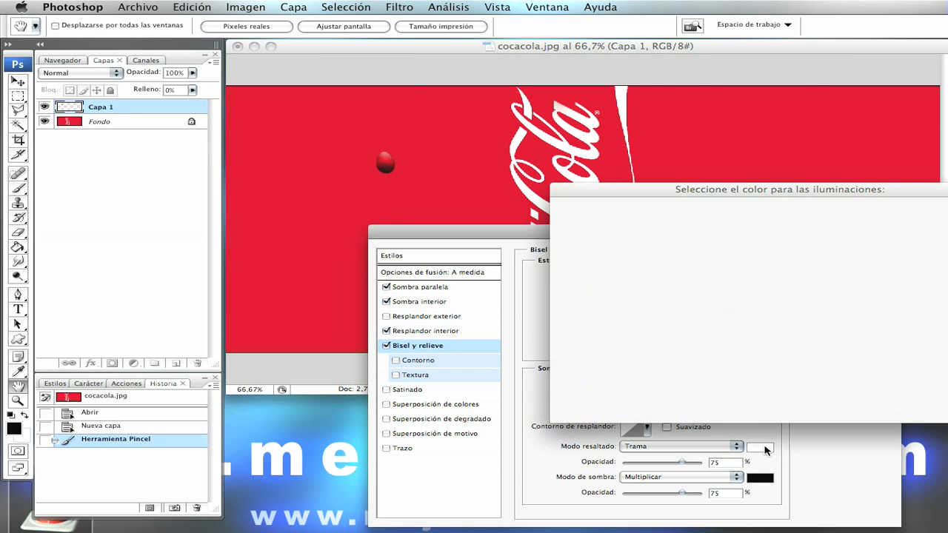
click(561, 238)
mouse_move(561, 237)
mouse_down()
mouse_move(561, 224)
mouse_move(560, 232)
mouse_up()
click(910, 207)
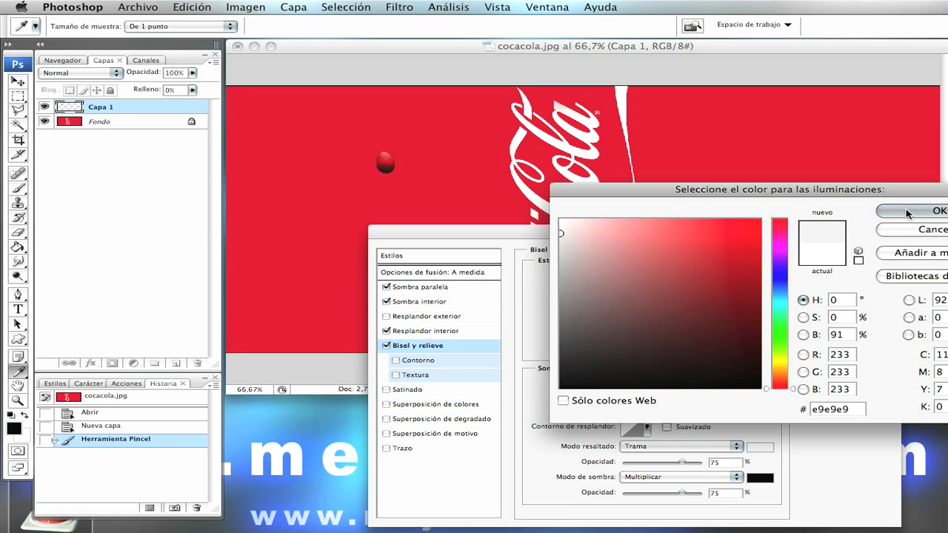
click(763, 478)
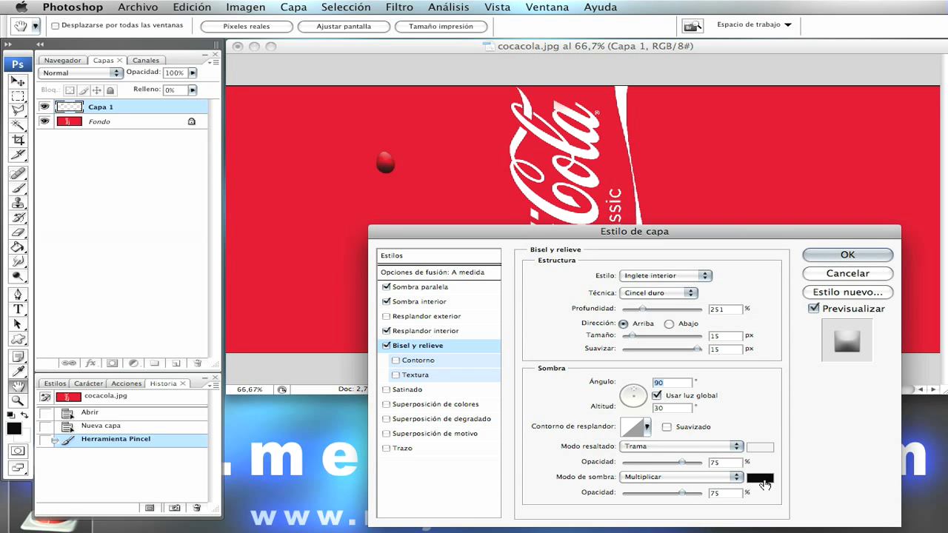
click(562, 234)
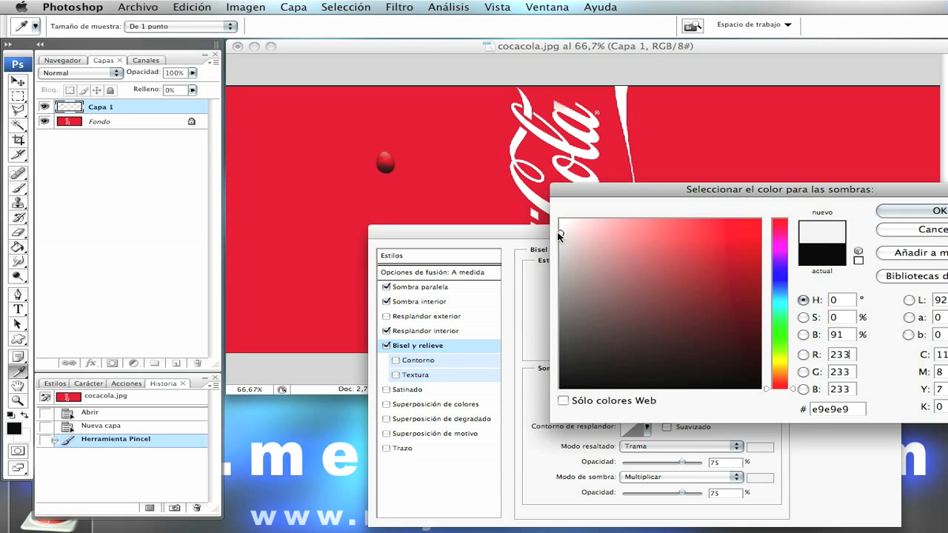
click(910, 211)
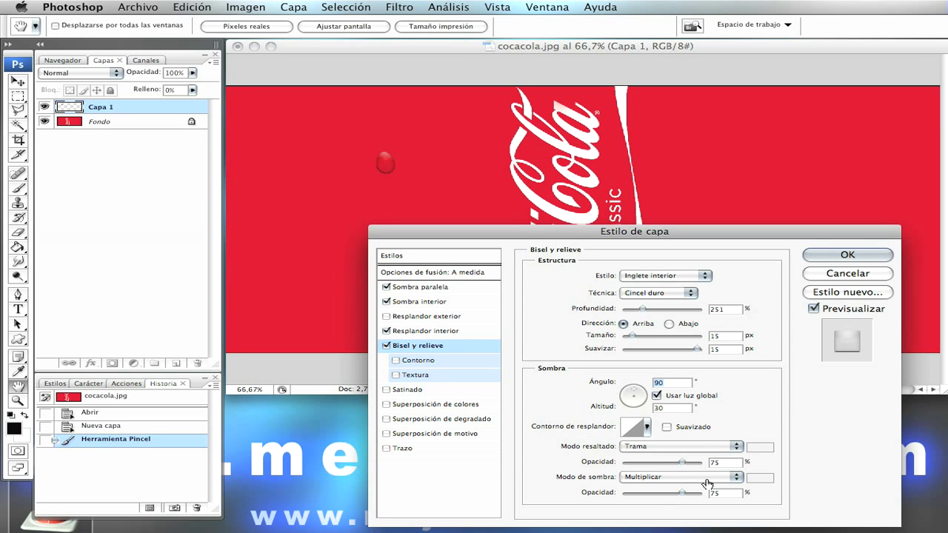
Set bevel shadow mode to Subexponer color at 50%, highlight opacity 100%, and apply the style.
click(737, 478)
click(738, 483)
click(738, 477)
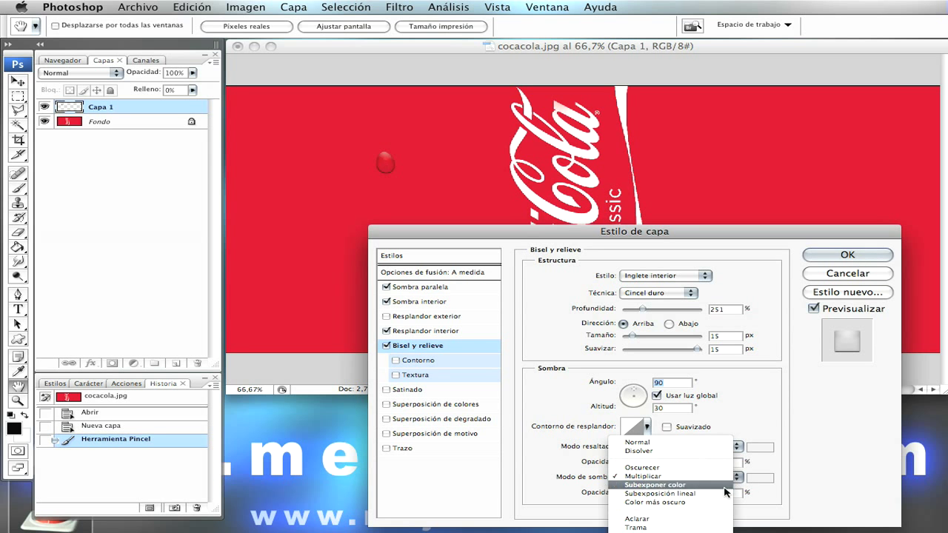
click(678, 485)
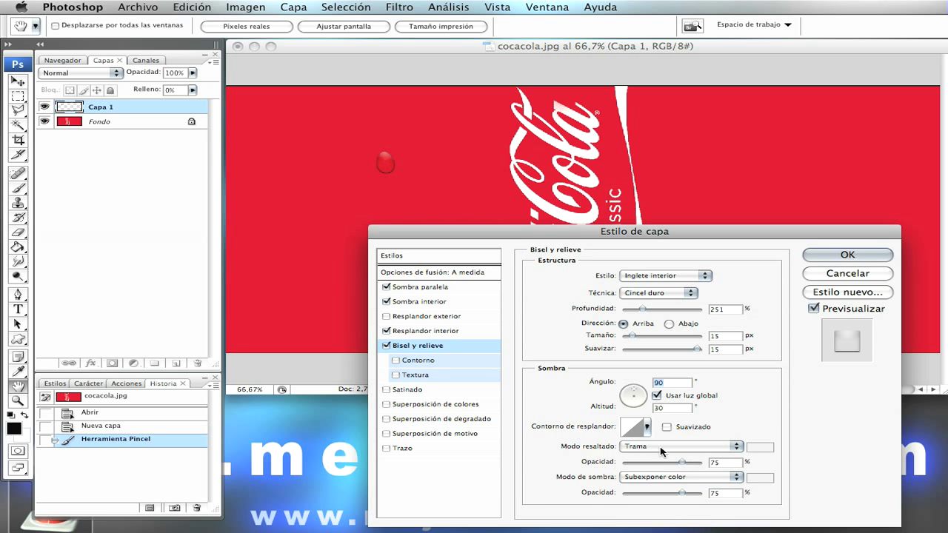
mouse_move(681, 465)
mouse_down()
mouse_move(698, 463)
mouse_move(697, 494)
mouse_up()
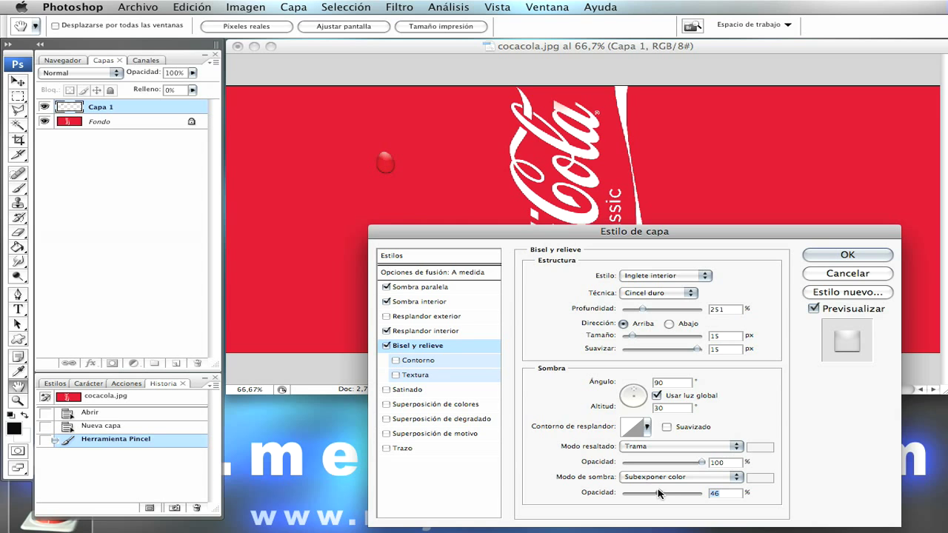
drag(662, 490, 661, 492)
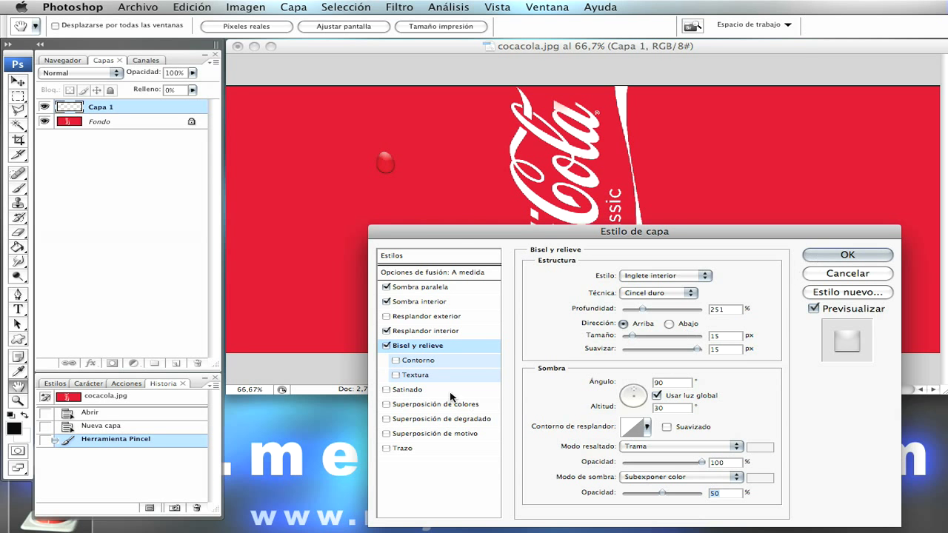
mouse_move(461, 232)
mouse_down()
mouse_move(408, 215)
mouse_move(394, 225)
mouse_up()
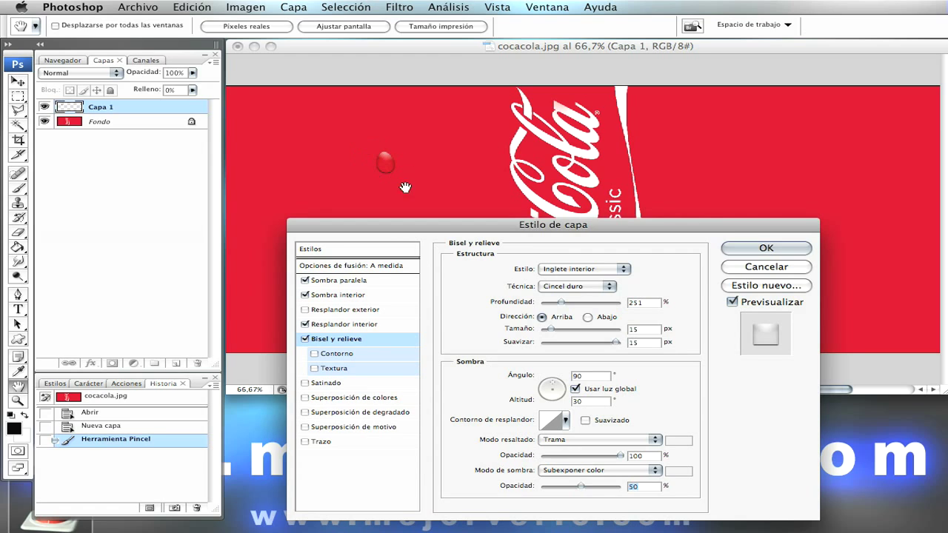
click(736, 247)
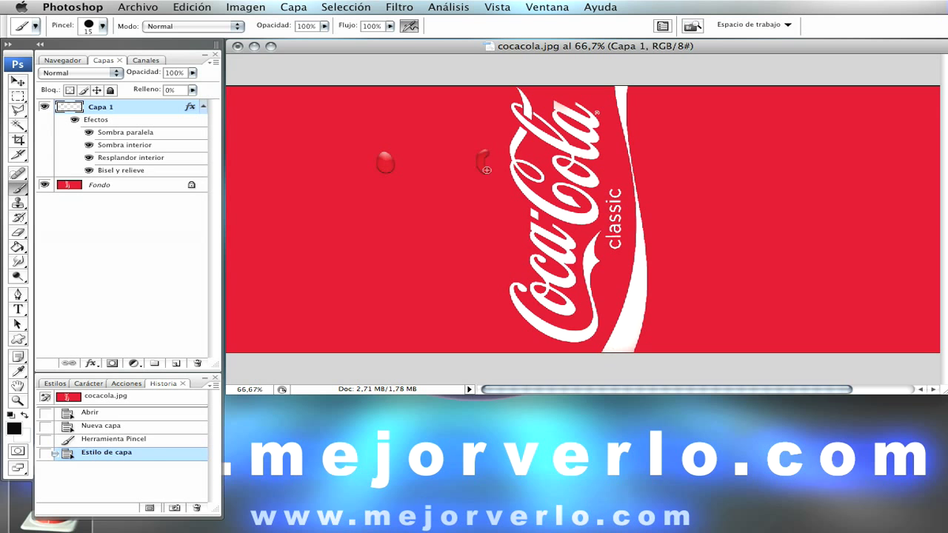
Paint four small drops around the logo on Capa 1, then set the brush diameter to 68 px.
click(486, 163)
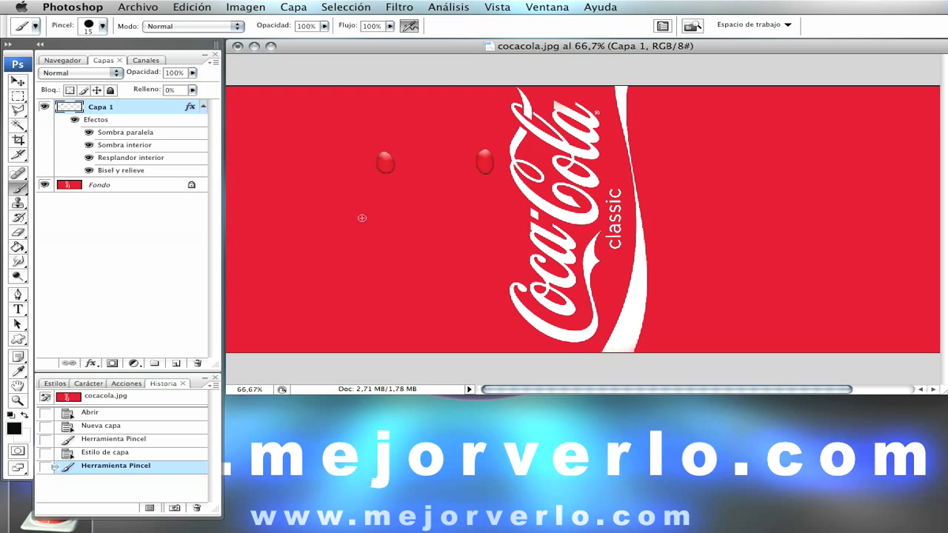
drag(343, 246, 343, 223)
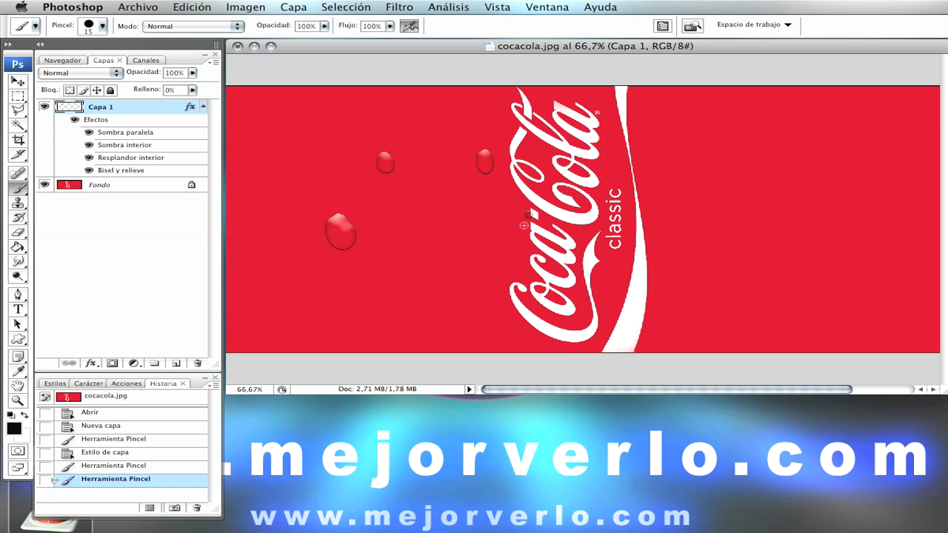
drag(530, 230, 527, 224)
drag(442, 301, 439, 274)
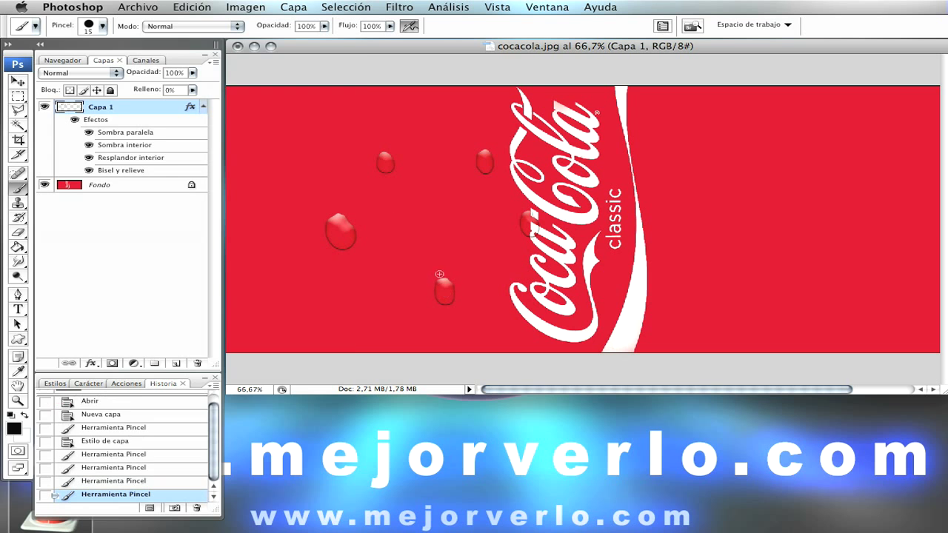
click(104, 26)
drag(49, 65, 71, 65)
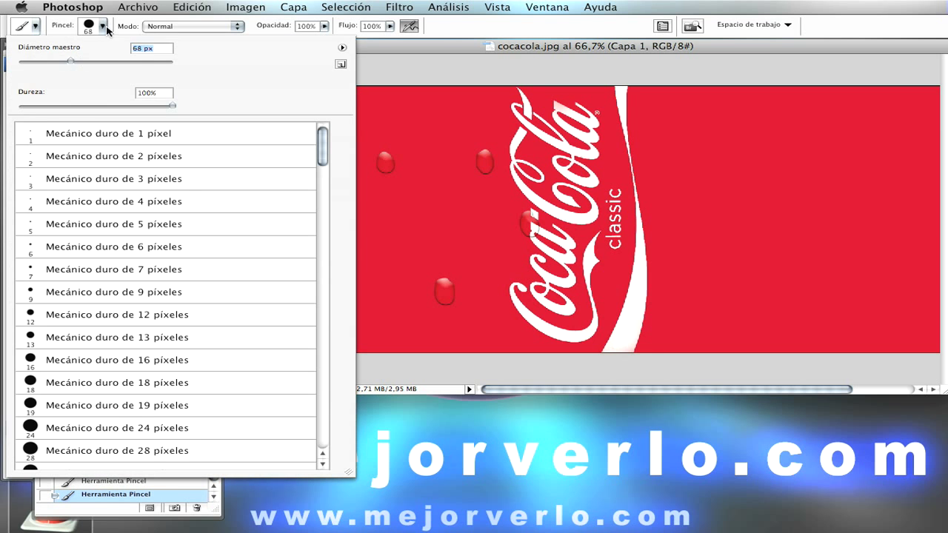
Paint large drops over the classic text, the stripe's top and the left side.
click(104, 26)
click(624, 245)
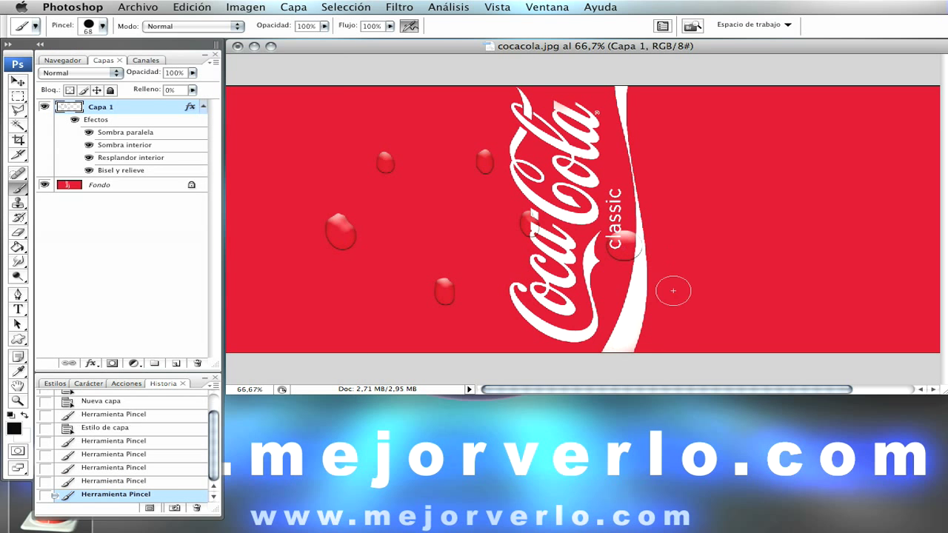
click(629, 153)
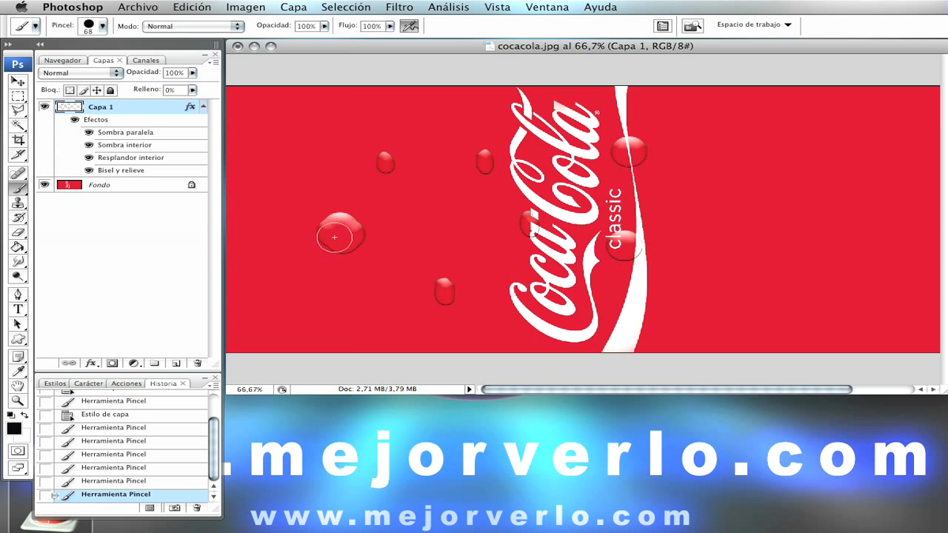
drag(341, 228, 342, 235)
Enlarge the brush to 125 px and paint big drops on the right side and top-left corner.
click(103, 26)
drag(103, 63, 115, 62)
key(Return)
click(819, 213)
mouse_move(776, 189)
mouse_down()
mouse_move(814, 205)
mouse_move(814, 222)
mouse_move(772, 205)
mouse_move(809, 197)
mouse_up()
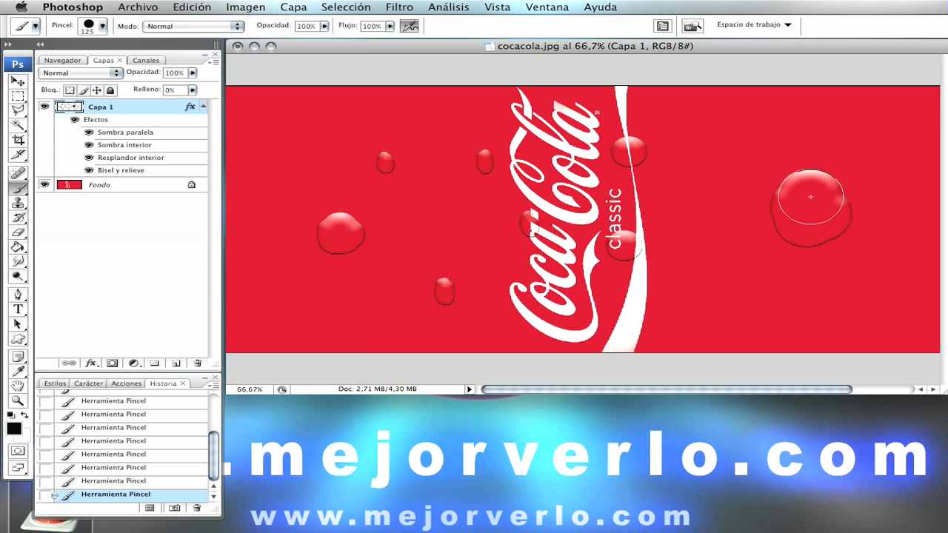
click(249, 122)
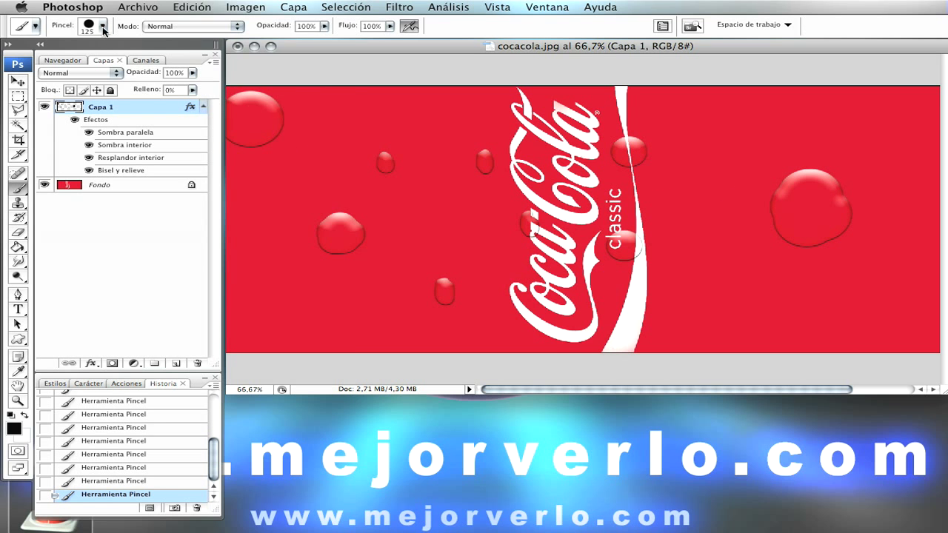
Shrink the brush diameter to 32 px, then set it to 78 px.
click(102, 25)
drag(53, 65, 41, 66)
key(Return)
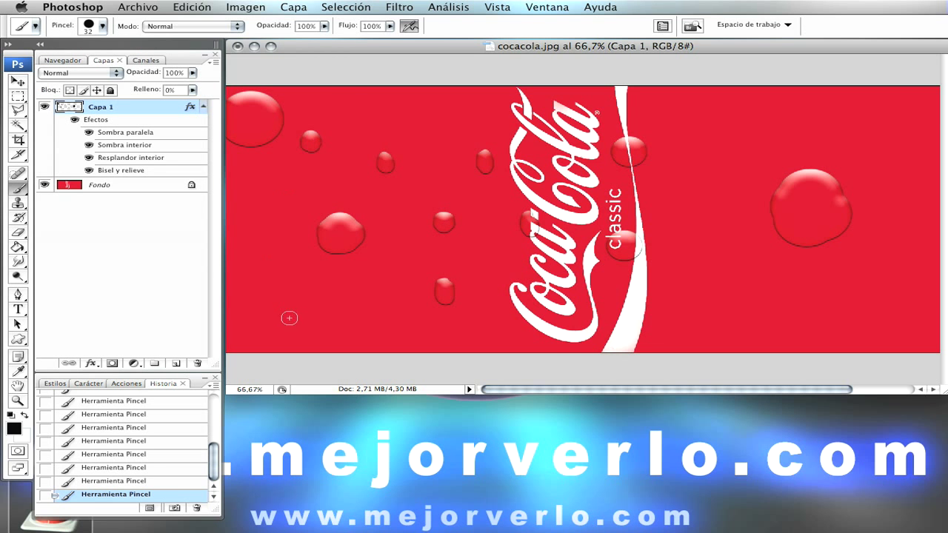
click(102, 26)
text(78)
key(Return)
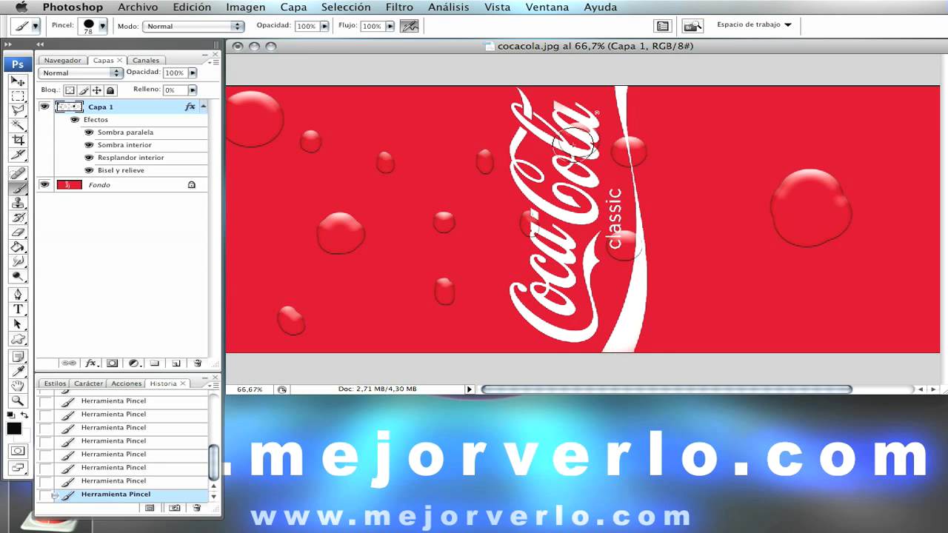
Paint 78 px drops on the lower white stripe, the first C and around the logo top.
click(640, 325)
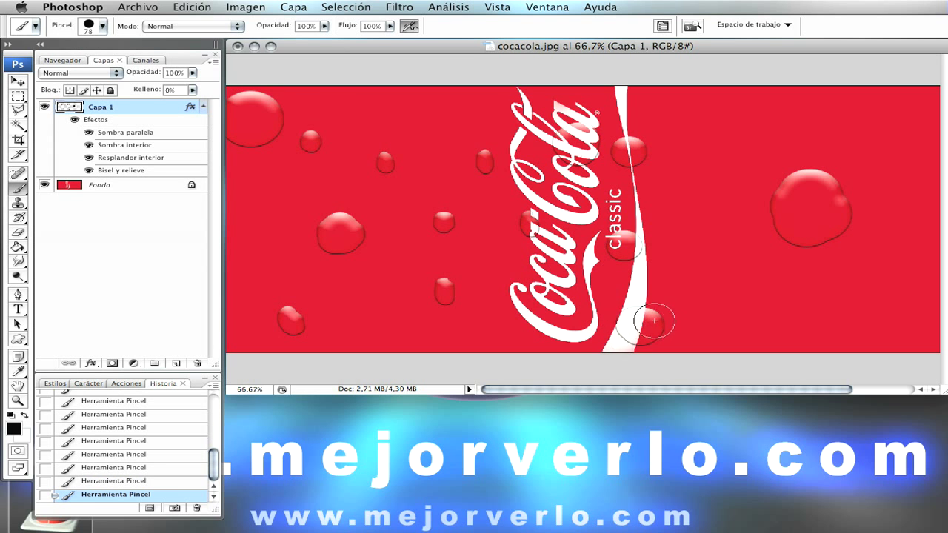
click(516, 302)
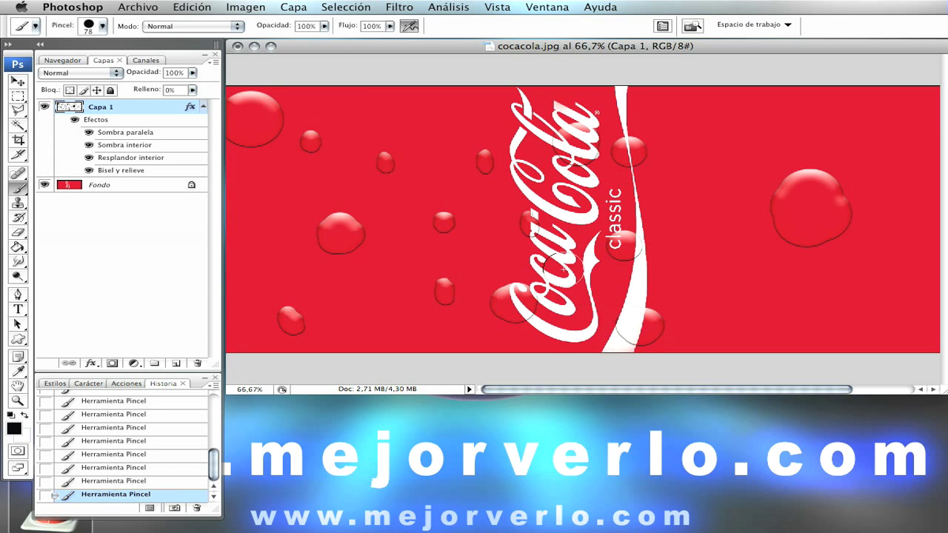
click(520, 117)
click(490, 152)
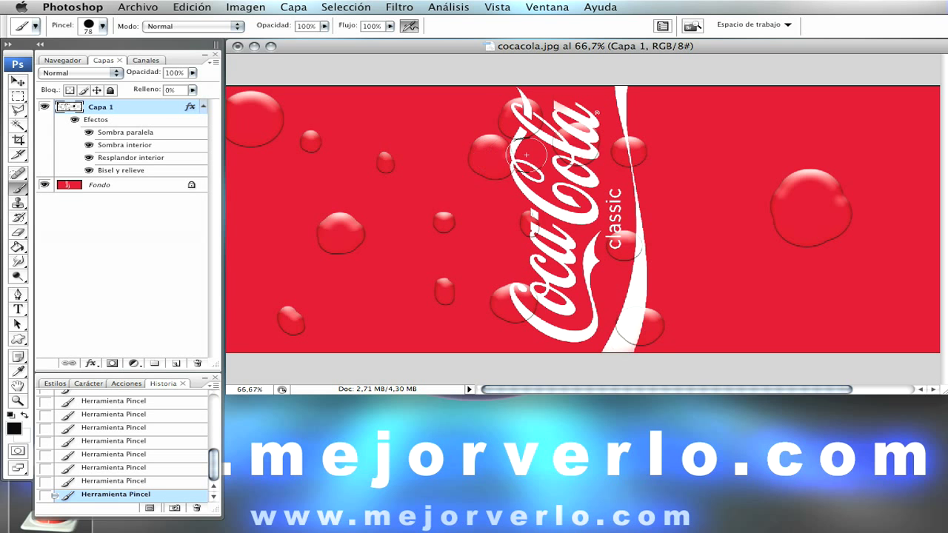
click(392, 158)
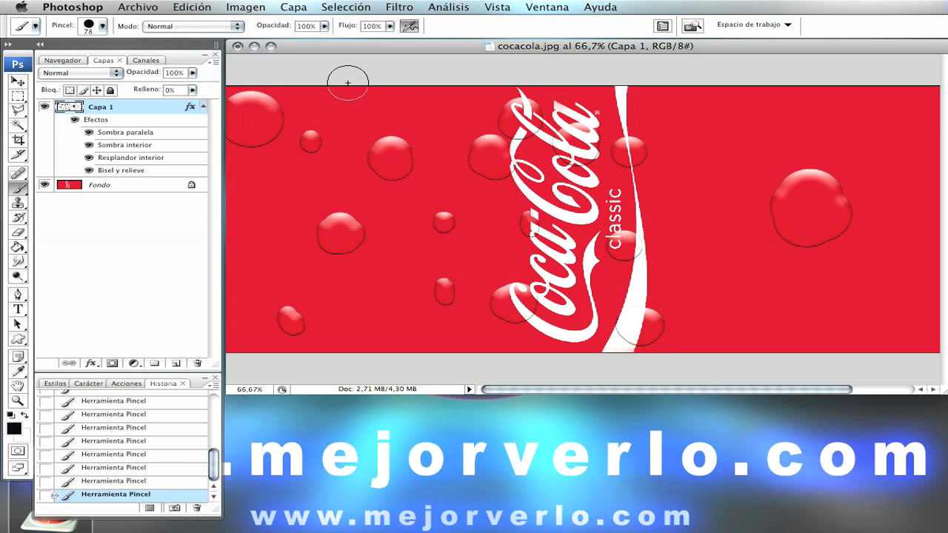
Shrink the brush diameter to 38 px in the brush picker.
click(104, 29)
drag(57, 62, 47, 65)
click(103, 28)
click(99, 29)
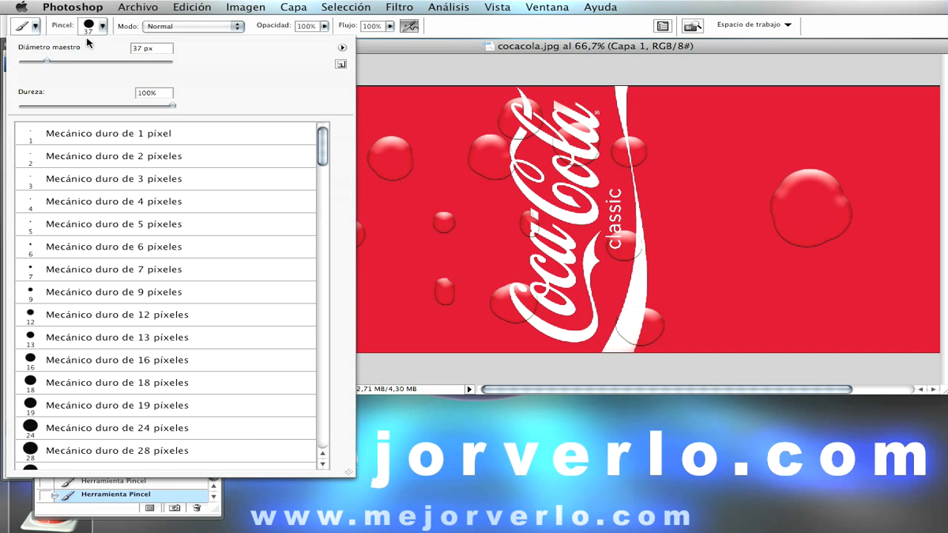
Set the brush to 71 px and paint drops across the upper right and right background.
drag(71, 63, 77, 63)
click(99, 28)
click(733, 130)
drag(727, 141, 730, 138)
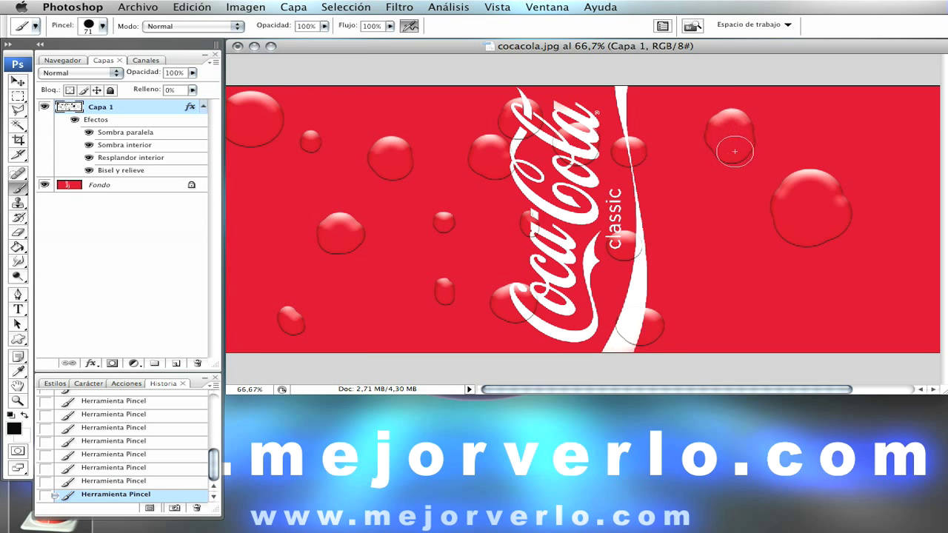
click(779, 322)
click(692, 239)
Add drops near the right edges, behind the Coca lettering, at the left edge and logo top.
click(883, 127)
click(893, 297)
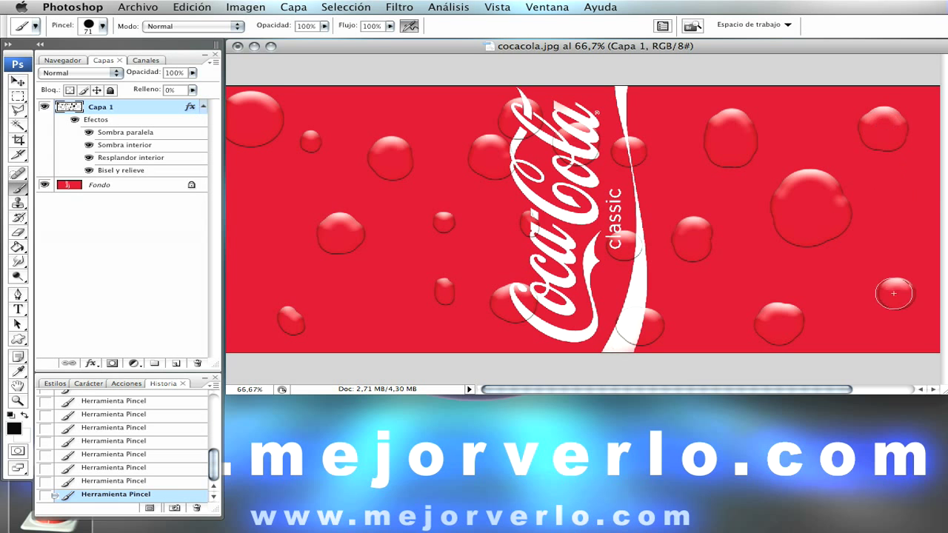
click(529, 223)
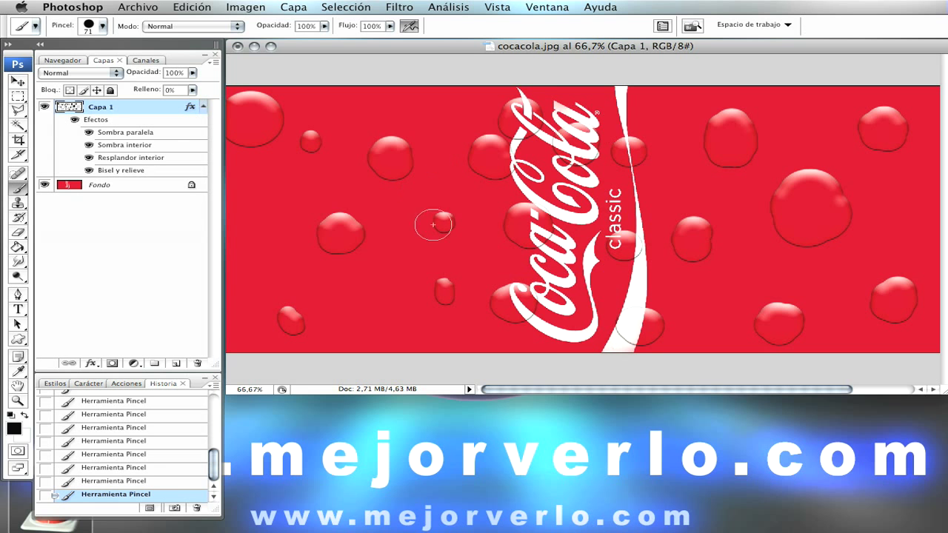
click(337, 229)
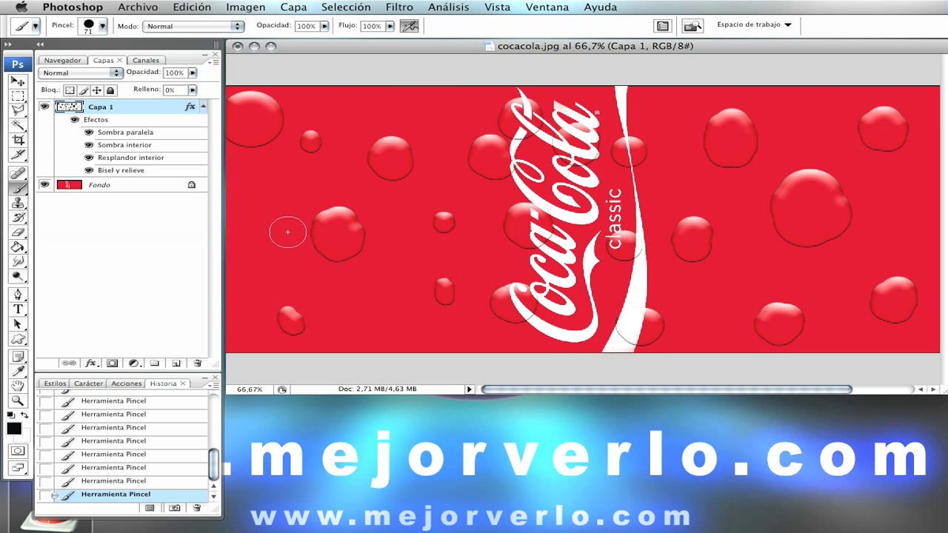
click(257, 260)
click(431, 114)
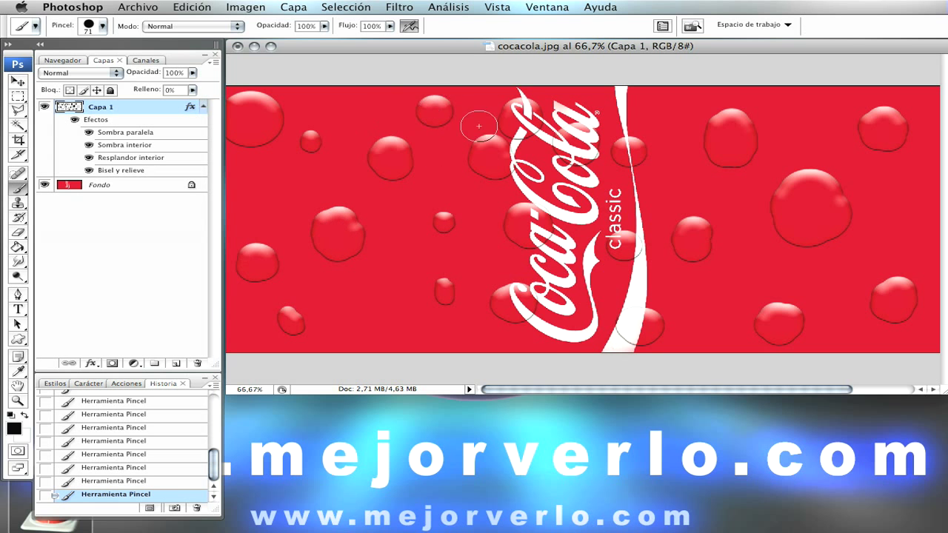